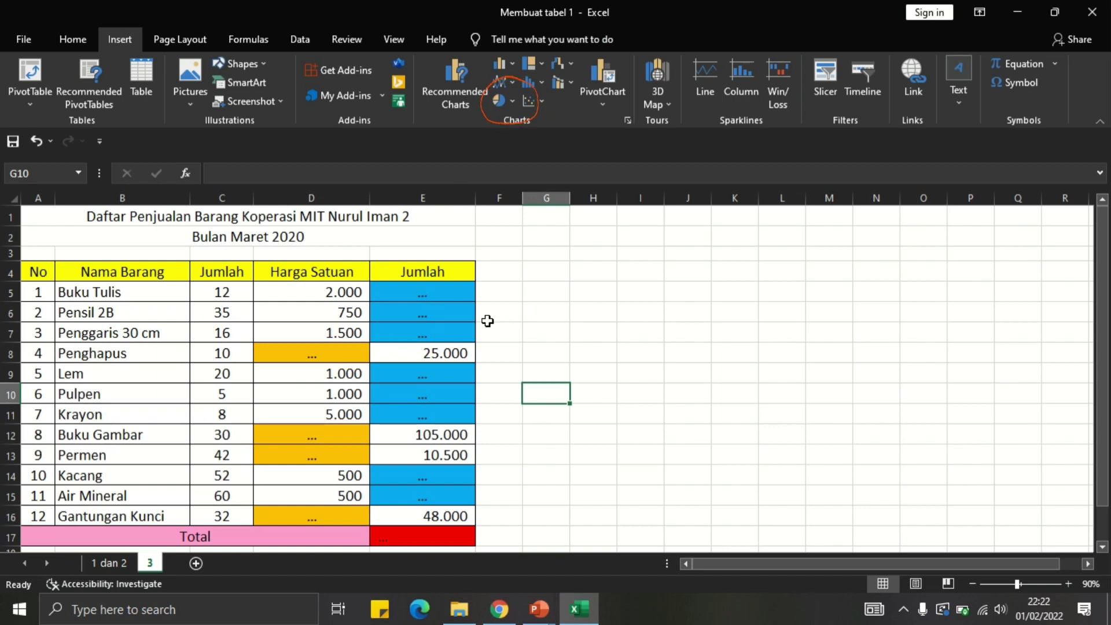
Step: Inspect the Total cell E17, the blank Jumlah cells E5–E11 and missing prices D12–D13
{"action": "left_click", "coordinate": [191, 540]}
{"action": "left_click", "coordinate": [433, 537]}
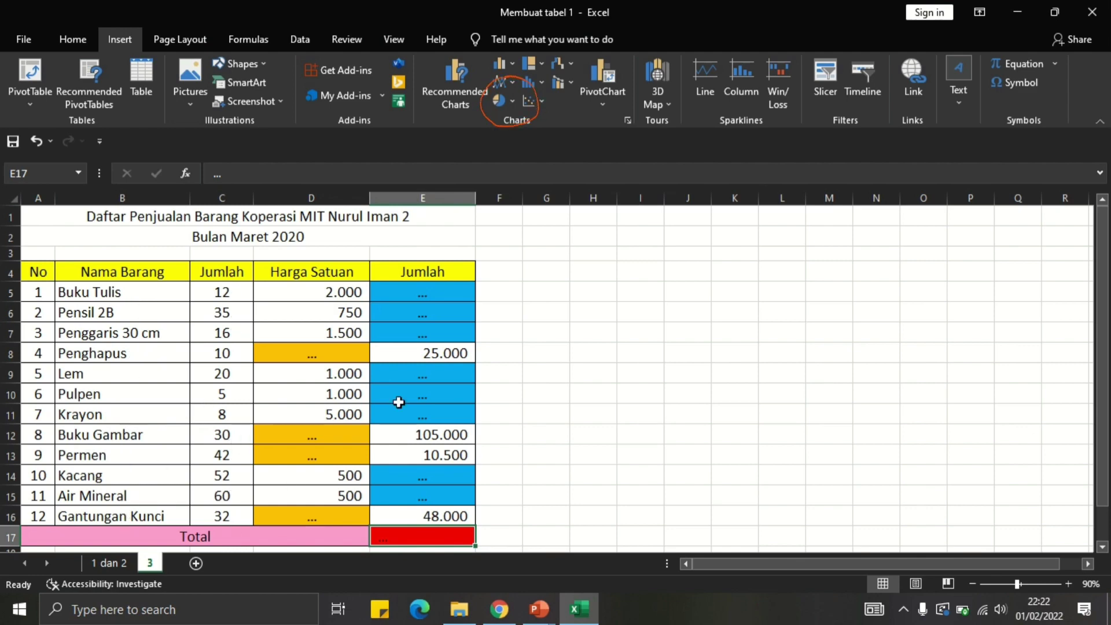
{"action": "left_click", "coordinate": [418, 292]}
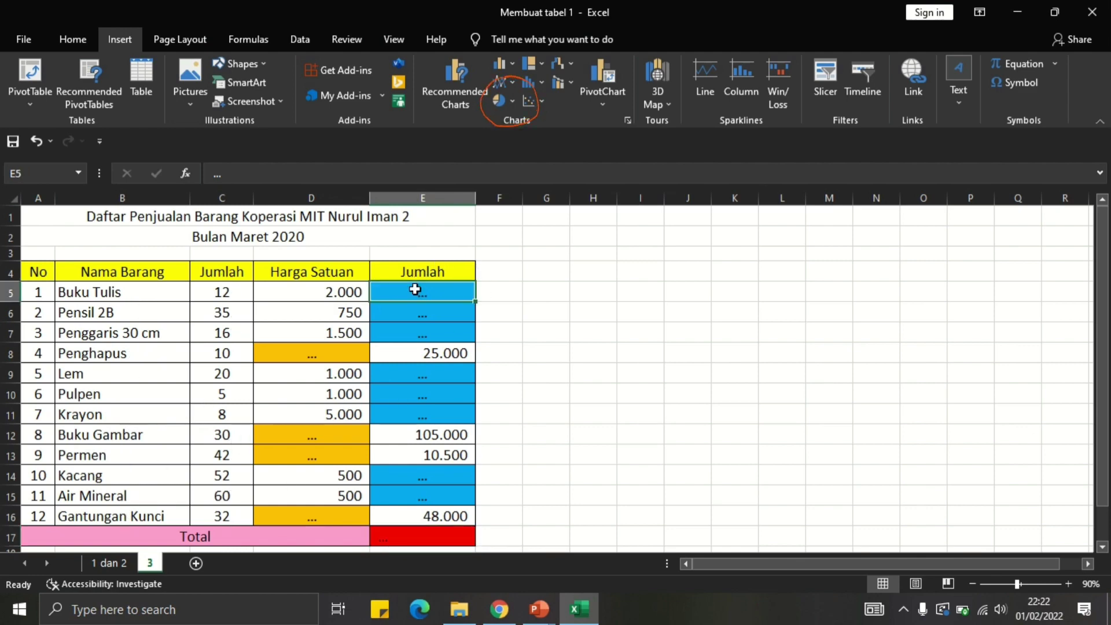
{"action": "left_click", "coordinate": [420, 315]}
{"action": "left_click", "coordinate": [415, 333]}
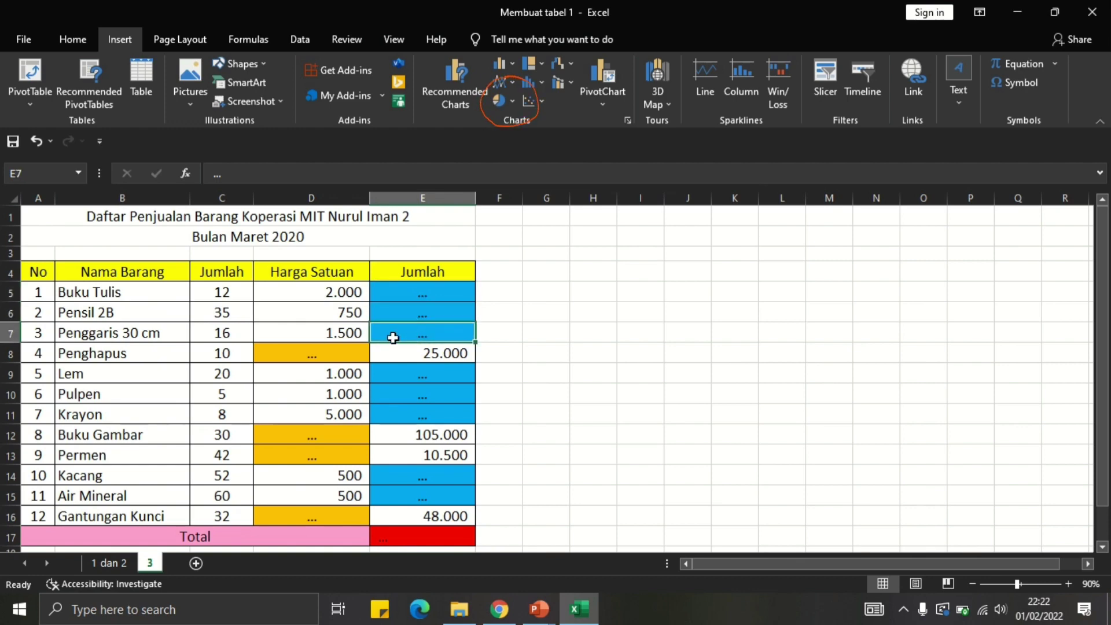
{"action": "left_click", "coordinate": [306, 350]}
{"action": "left_click", "coordinate": [399, 371]}
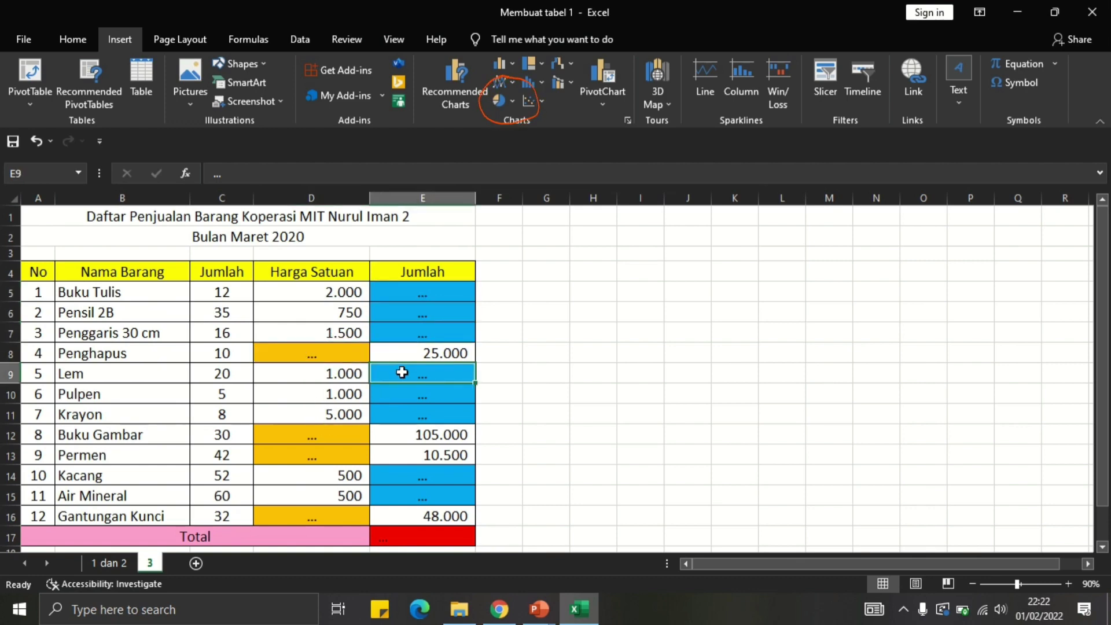
{"action": "left_click", "coordinate": [406, 396]}
{"action": "left_click", "coordinate": [410, 415]}
{"action": "left_click", "coordinate": [330, 435]}
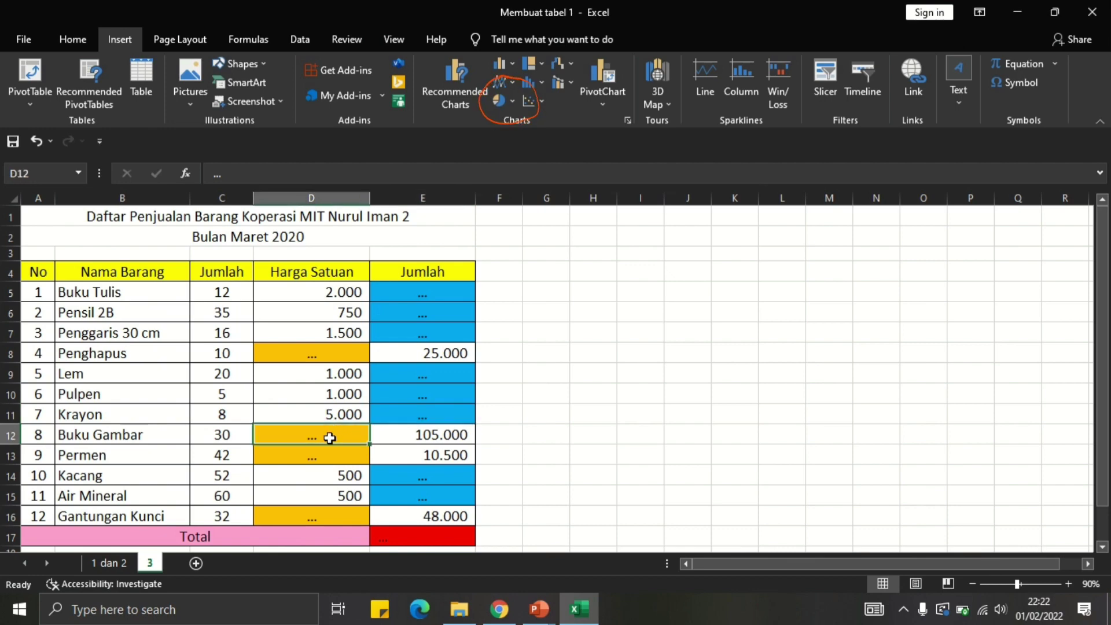
{"action": "left_click", "coordinate": [325, 456]}
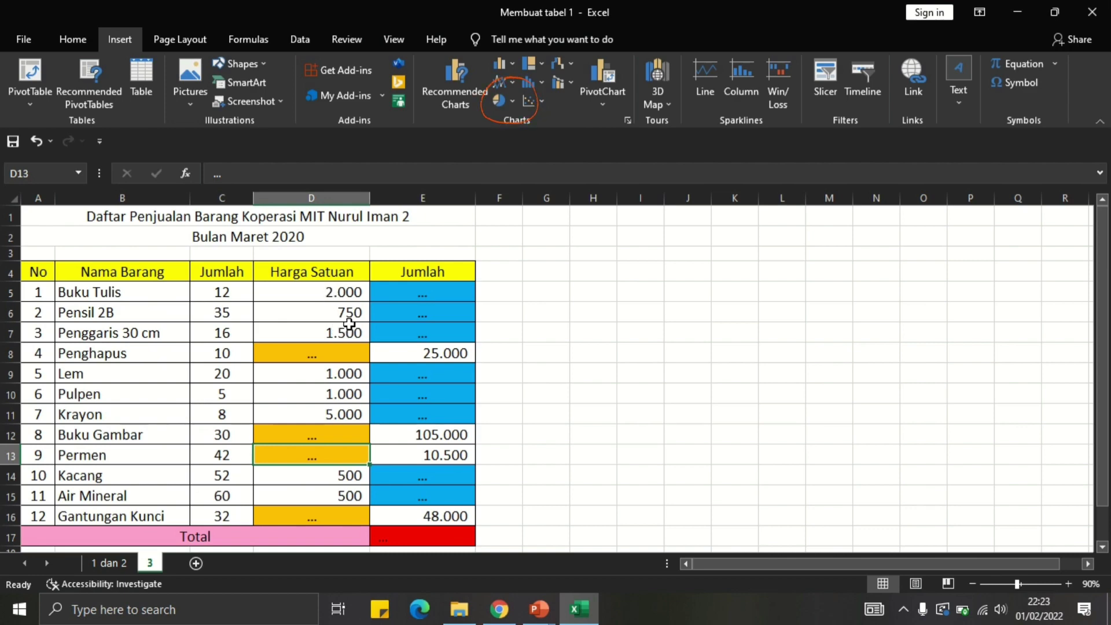
Step: On the Home tab, re-enter the unit prices 2000 in D5 and 750 in D6
{"action": "left_click", "coordinate": [71, 44]}
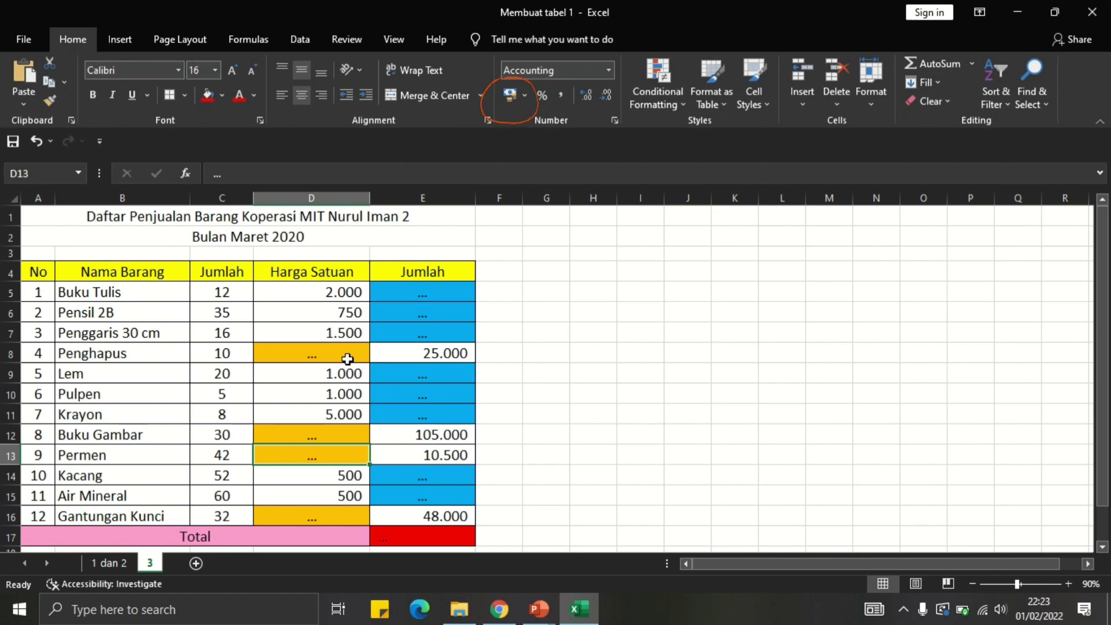
{"action": "left_click", "coordinate": [321, 292]}
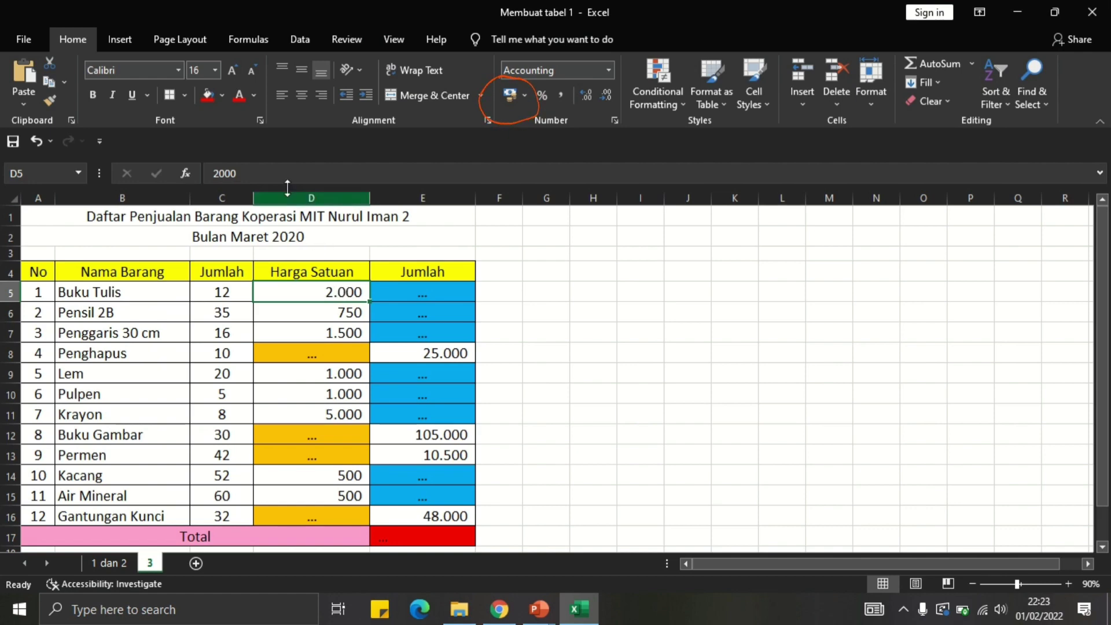
{"action": "left_click", "coordinate": [239, 173]}
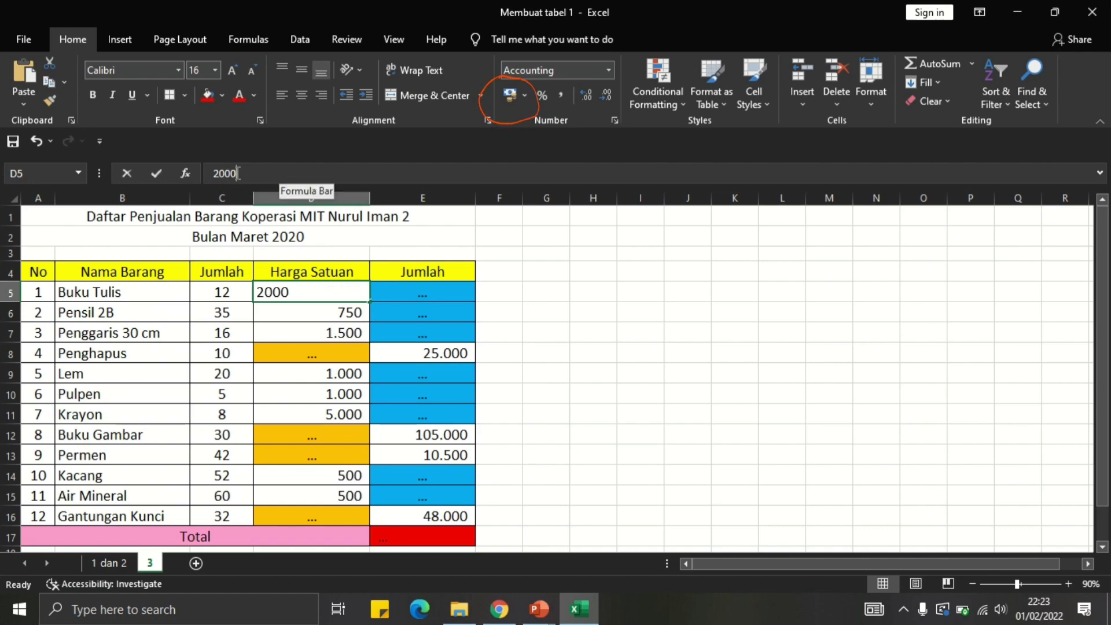
{"action": "left_click", "coordinate": [295, 318]}
{"action": "left_click", "coordinate": [240, 176]}
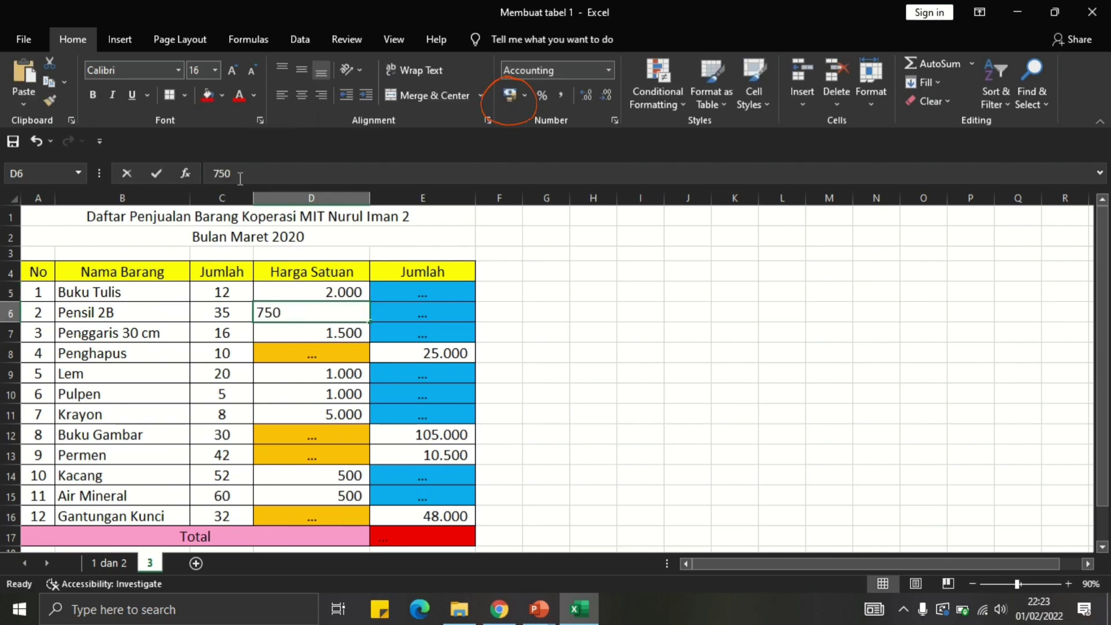
{"action": "left_click", "coordinate": [333, 333]}
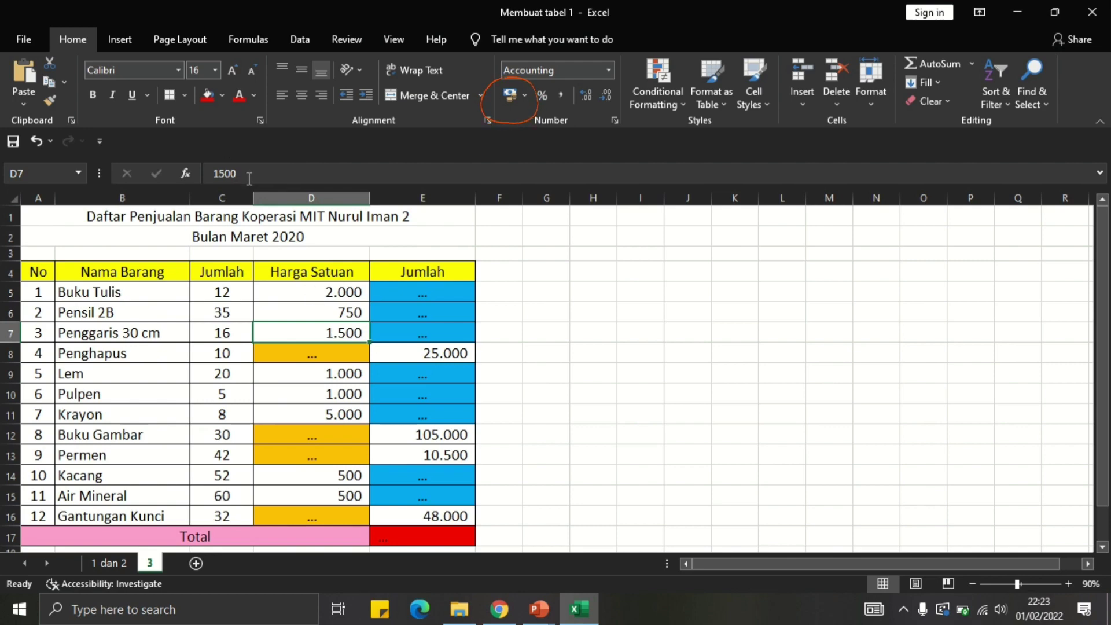
Step: Re-enter the 1000 unit price in D10
{"action": "left_click", "coordinate": [336, 295]}
{"action": "left_click", "coordinate": [336, 314]}
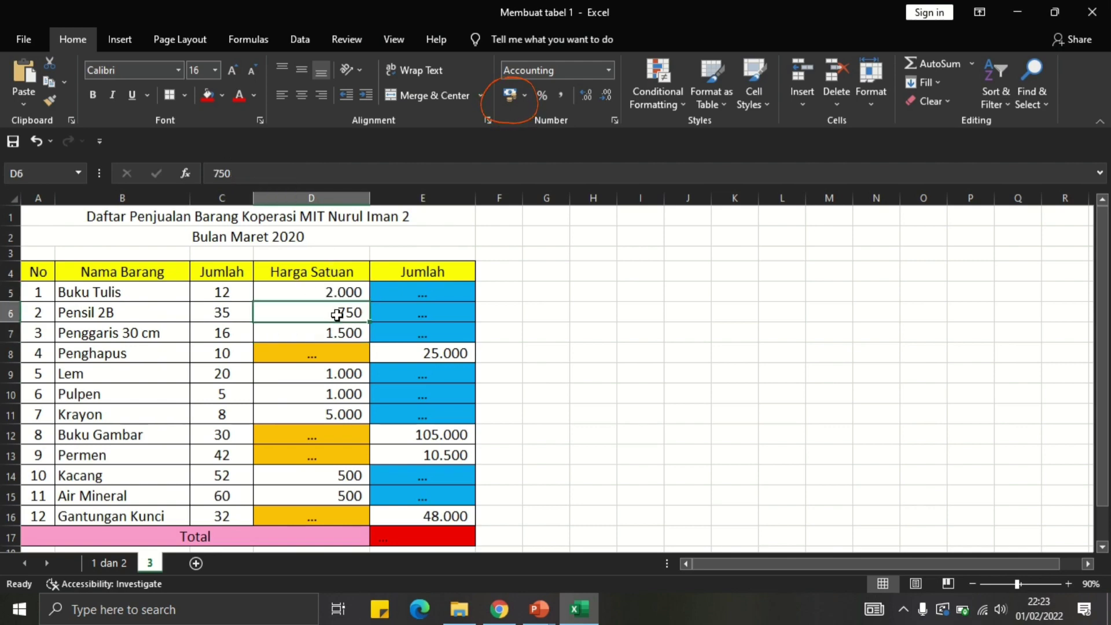
{"action": "left_click", "coordinate": [339, 334]}
{"action": "left_click", "coordinate": [342, 378]}
{"action": "left_click", "coordinate": [341, 396]}
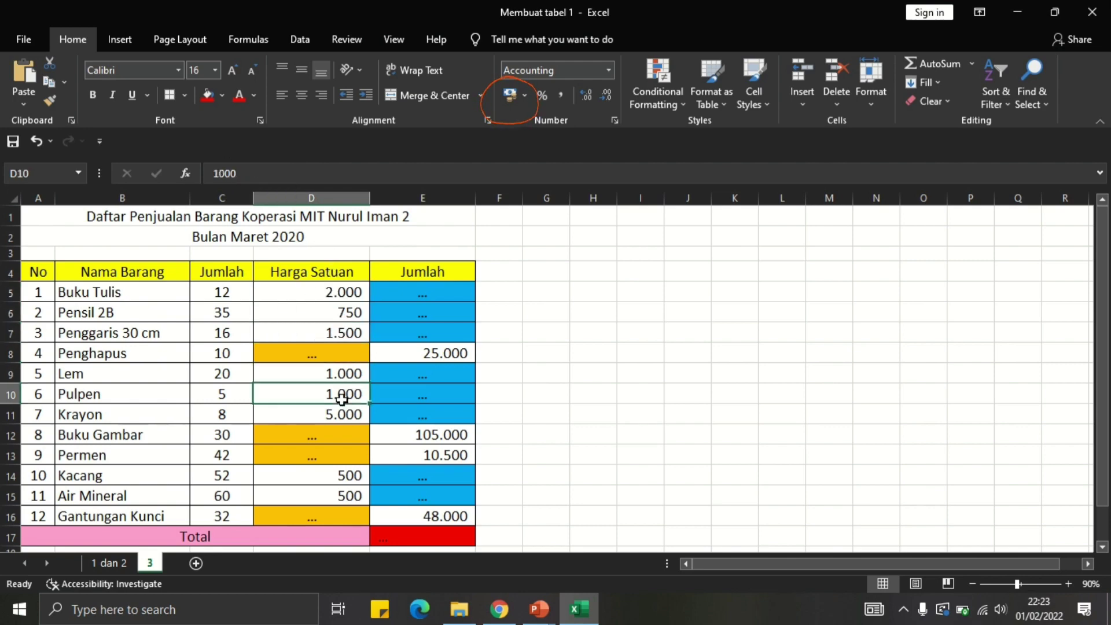
{"action": "left_click", "coordinate": [286, 176]}
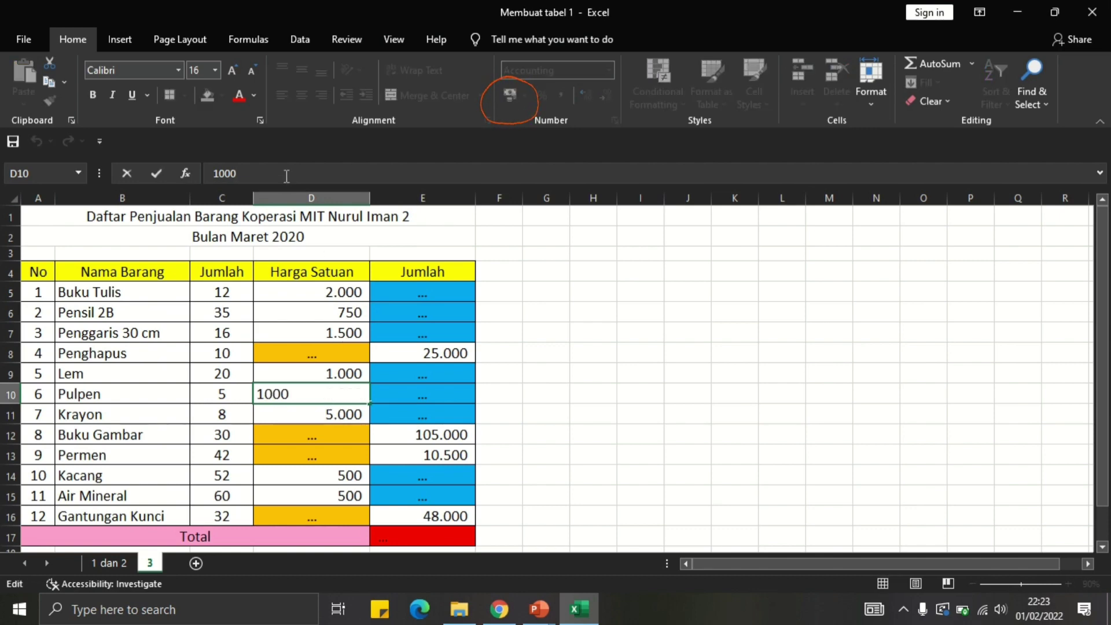
{"action": "key", "text": "BackSpace"}
{"action": "key", "text": "BackSpace"}
{"action": "key", "text": "BackSpace"}
{"action": "key", "text": "BackSpace"}
{"action": "key", "text": "Return"}
Step: Return to D5 and re-enter its 2000 unit price
{"action": "key", "text": "Up"}
{"action": "key", "text": "Up"}
{"action": "key", "text": "Up"}
{"action": "key", "text": "Up"}
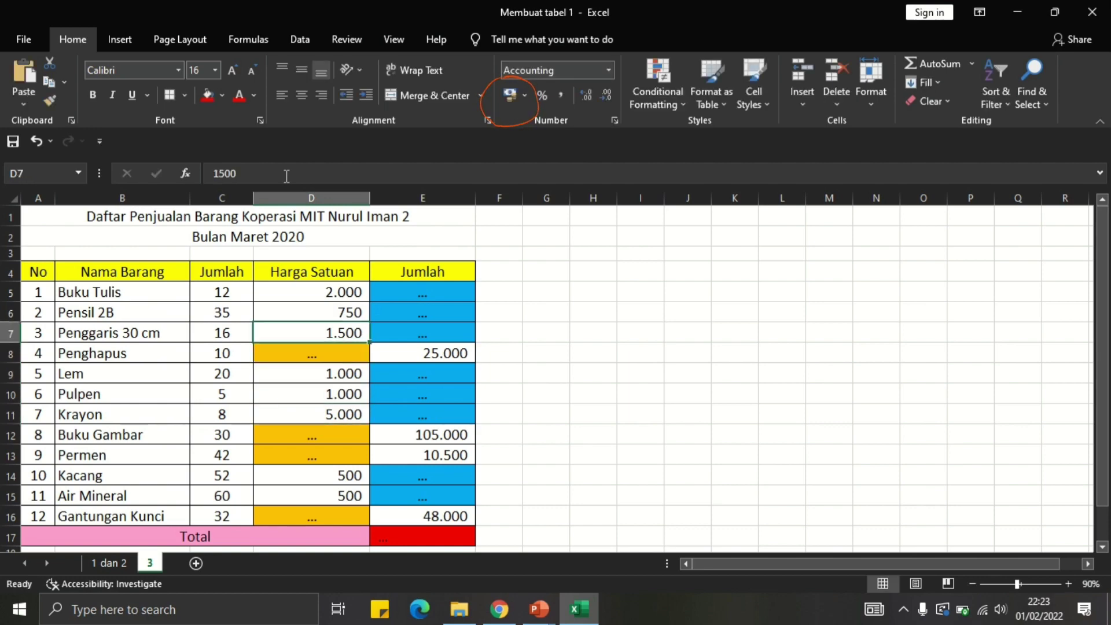
{"action": "key", "text": "Up"}
{"action": "key", "text": "Up"}
{"action": "type", "text": "20"}
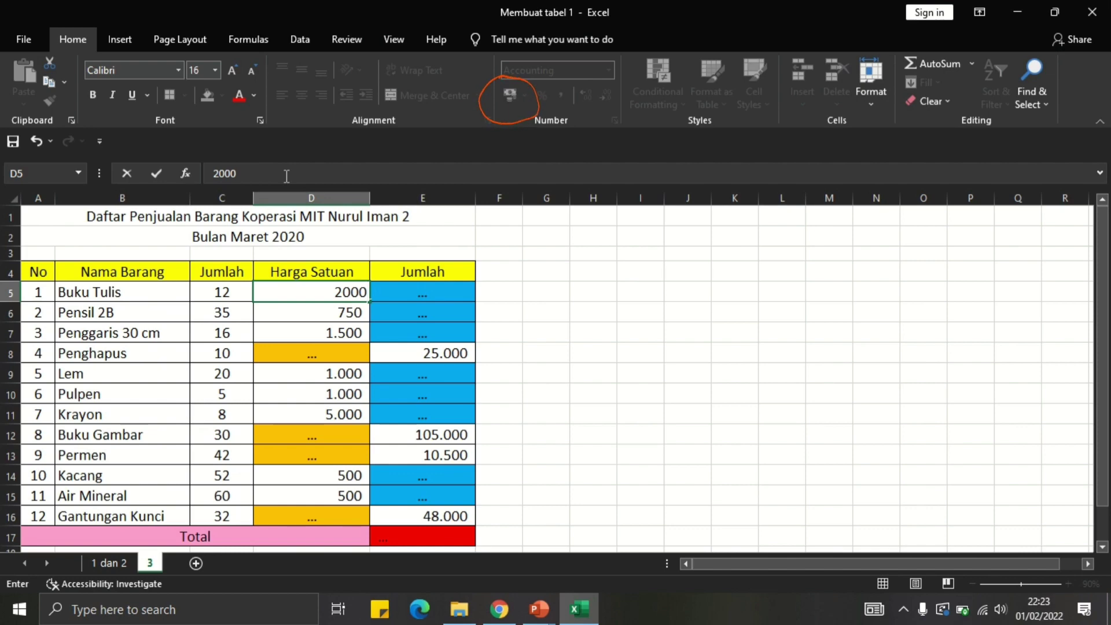
{"action": "key", "text": "Return"}
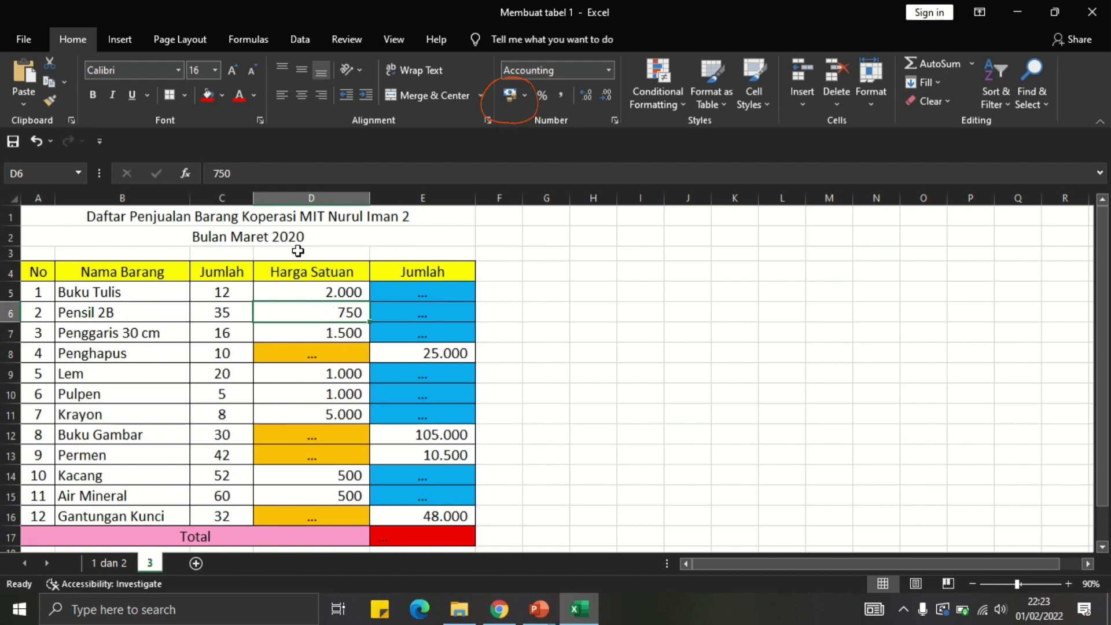
{"action": "left_click", "coordinate": [276, 271]}
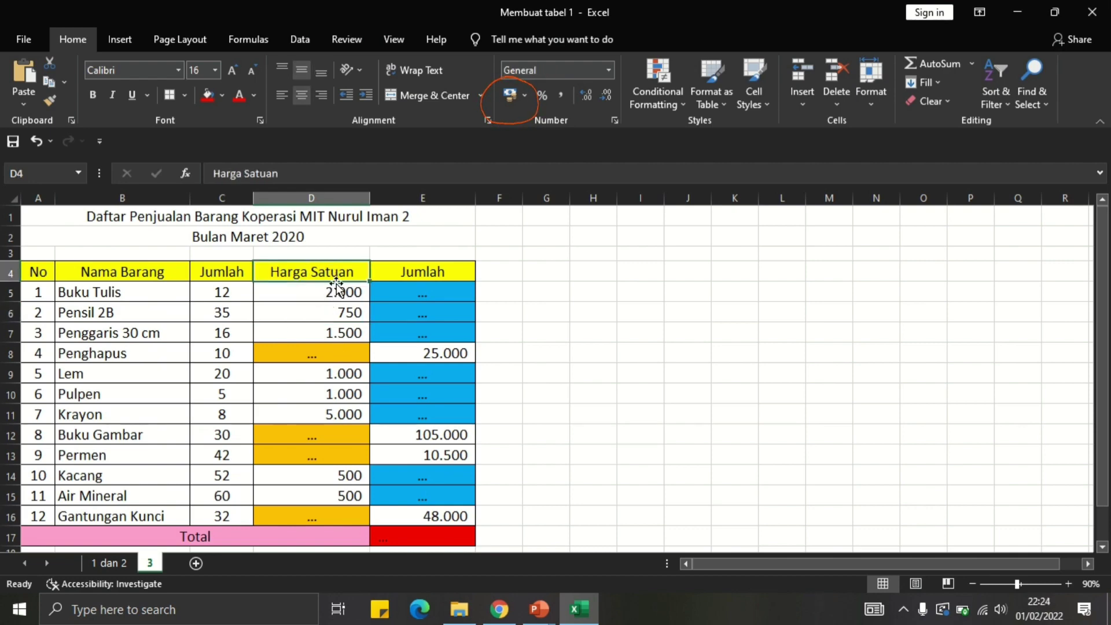
Step: Select the Harga Satuan prices D5:D16 and open the accounting currency options list
{"action": "left_click_drag", "start_coordinate": [335, 289], "coordinate": [312, 514]}
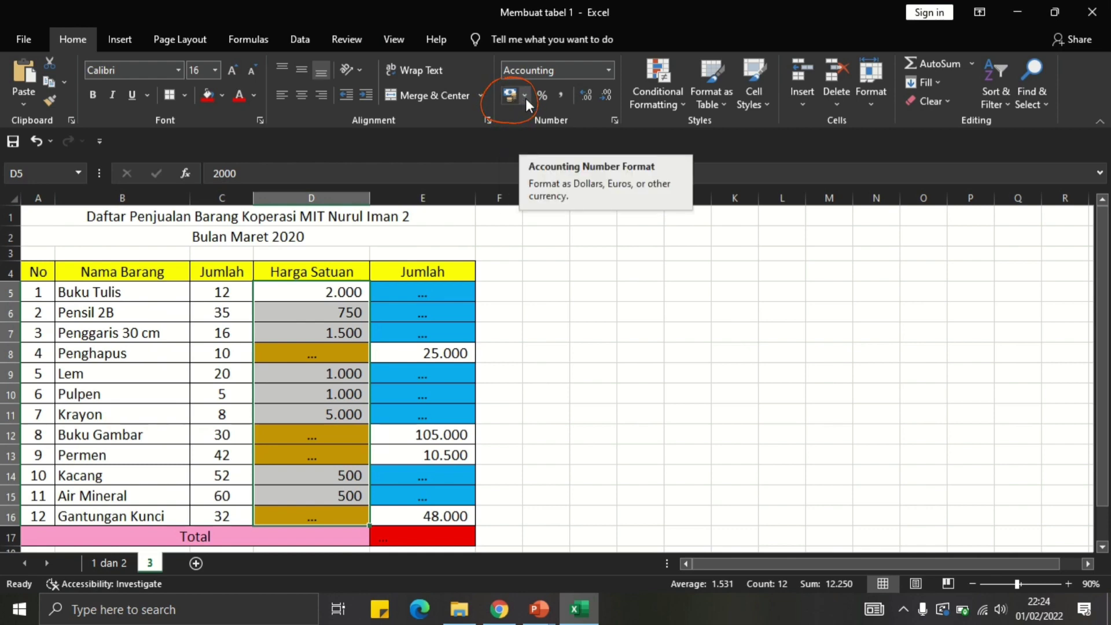
{"action": "left_click", "coordinate": [525, 99]}
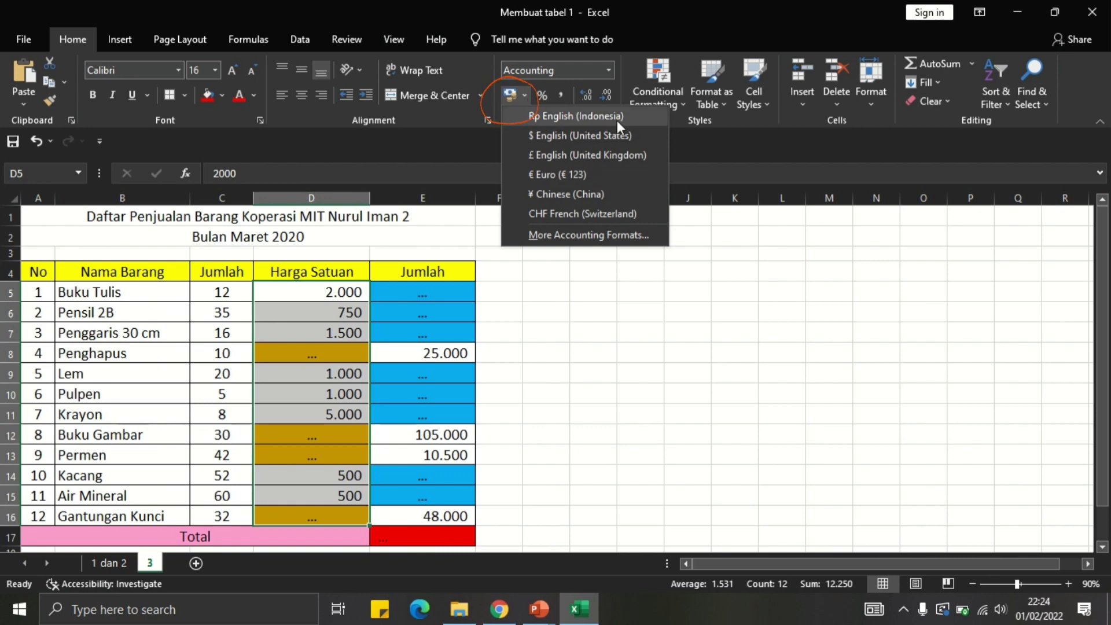
Step: Format D5:D16 as Rp accounting with 0 decimal places in Format Cells
{"action": "left_click", "coordinate": [554, 238]}
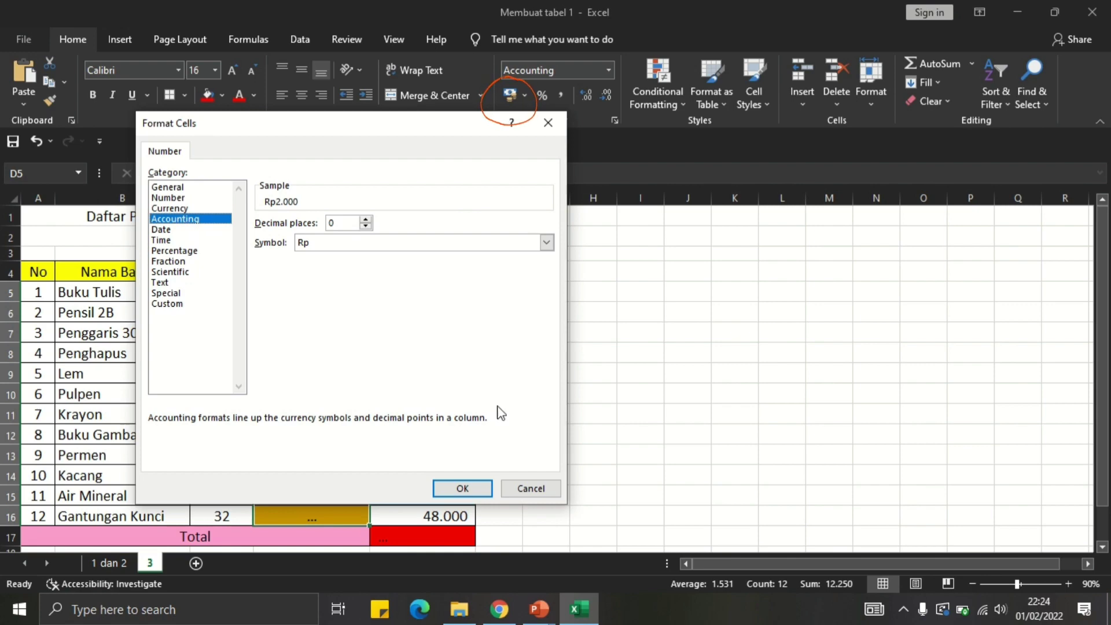
{"action": "left_click", "coordinate": [546, 244]}
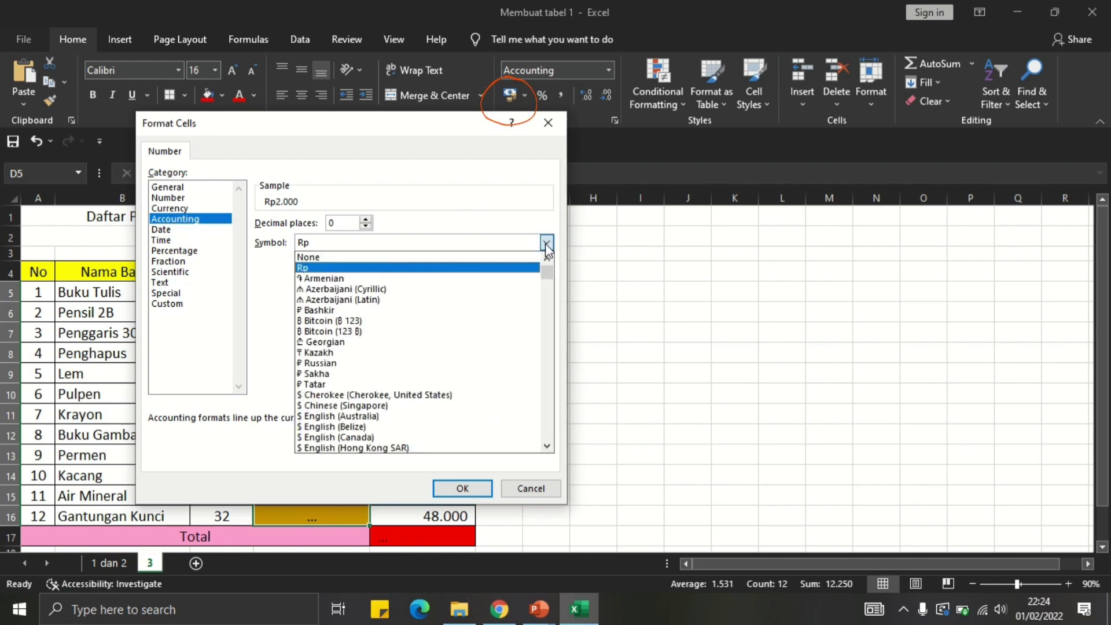
{"action": "scroll", "coordinate": [459, 330], "scroll_direction": "down", "scroll_amount": 2}
{"action": "scroll", "coordinate": [459, 329], "scroll_direction": "down", "scroll_amount": 4}
{"action": "scroll", "coordinate": [461, 333], "scroll_direction": "down", "scroll_amount": 3}
{"action": "scroll", "coordinate": [461, 333], "scroll_direction": "down", "scroll_amount": 3}
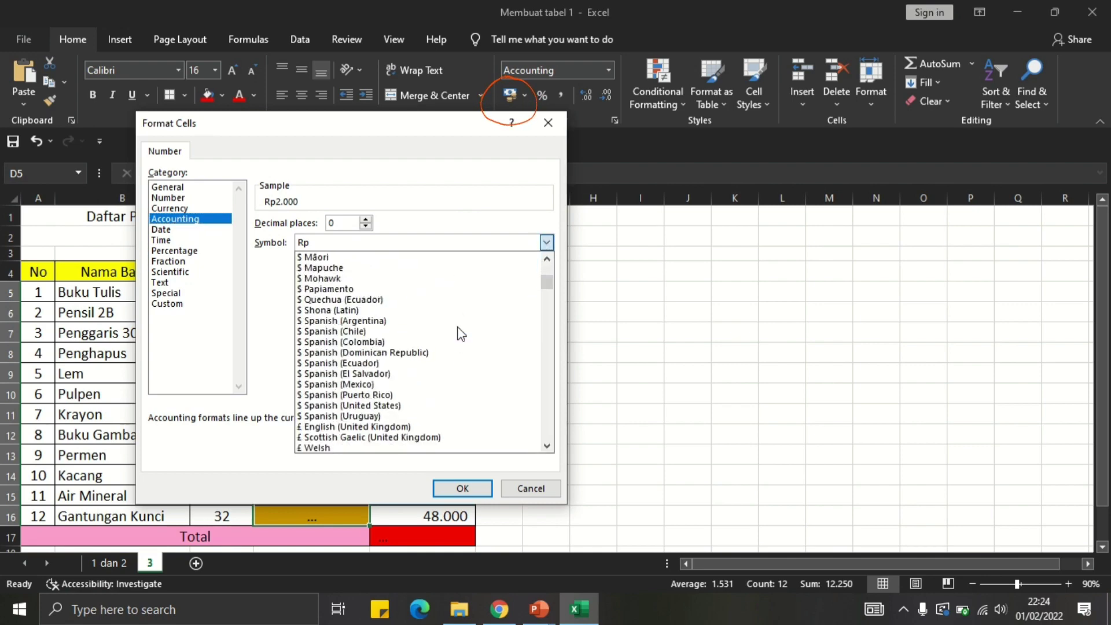
{"action": "scroll", "coordinate": [460, 333], "scroll_direction": "down", "scroll_amount": 3}
{"action": "scroll", "coordinate": [462, 333], "scroll_direction": "down", "scroll_amount": 3}
{"action": "scroll", "coordinate": [464, 332], "scroll_direction": "down", "scroll_amount": 3}
{"action": "scroll", "coordinate": [464, 330], "scroll_direction": "up", "scroll_amount": 3}
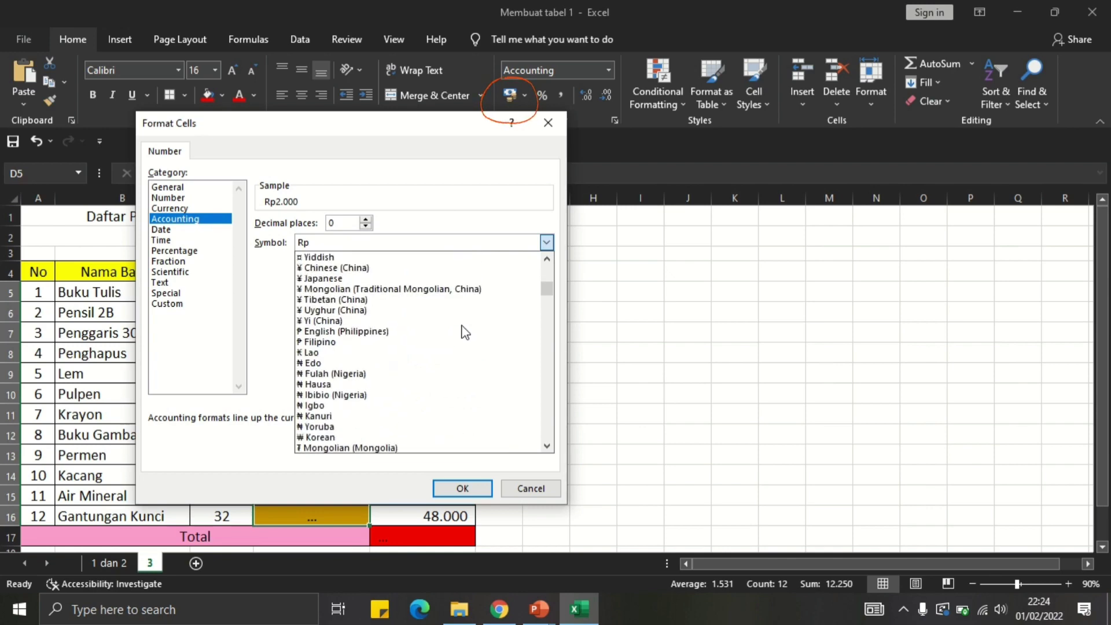
{"action": "scroll", "coordinate": [472, 322], "scroll_direction": "down", "scroll_amount": 3}
{"action": "scroll", "coordinate": [478, 318], "scroll_direction": "down", "scroll_amount": 3}
{"action": "scroll", "coordinate": [478, 321], "scroll_direction": "down", "scroll_amount": 5}
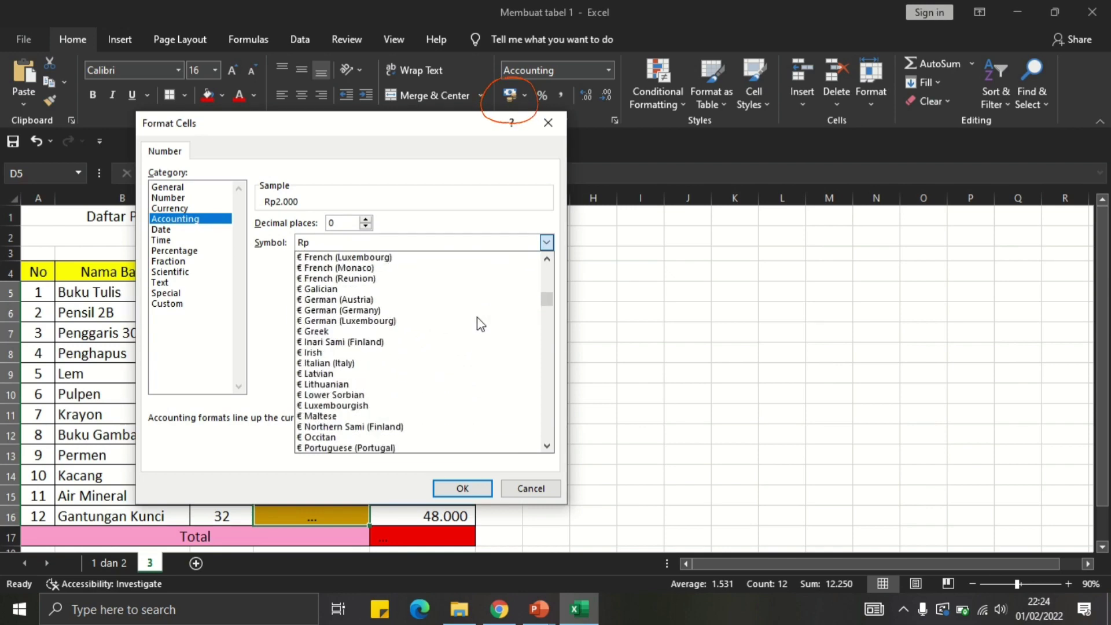
{"action": "scroll", "coordinate": [479, 322], "scroll_direction": "down", "scroll_amount": 5}
{"action": "scroll", "coordinate": [478, 323], "scroll_direction": "down", "scroll_amount": 5}
{"action": "scroll", "coordinate": [543, 318], "scroll_direction": "up", "scroll_amount": 3}
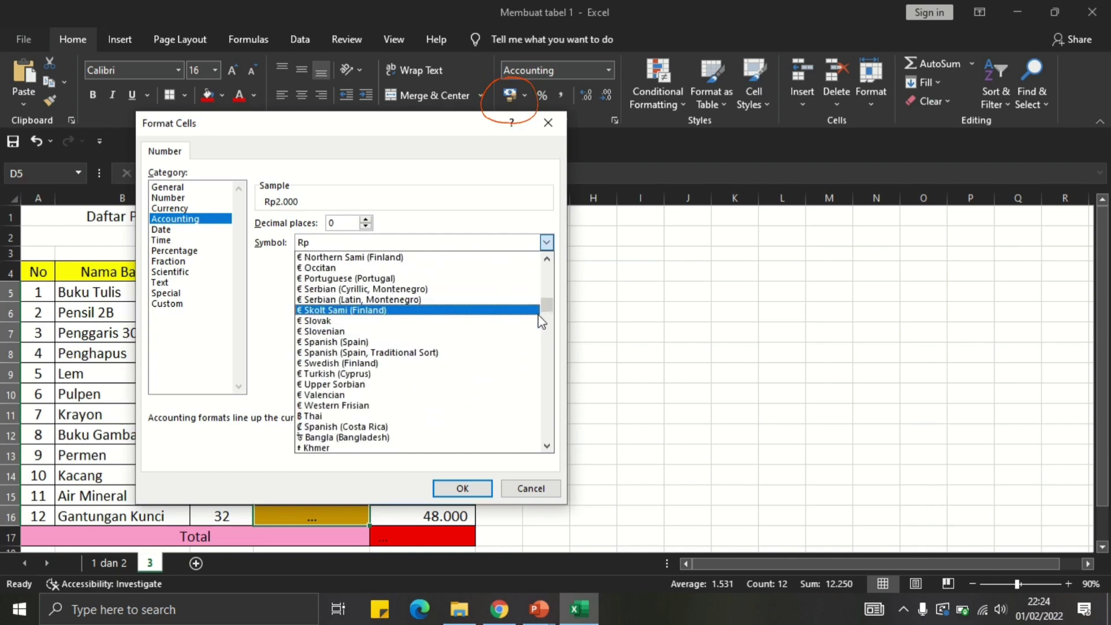
{"action": "left_click_drag", "start_coordinate": [547, 307], "coordinate": [542, 259]}
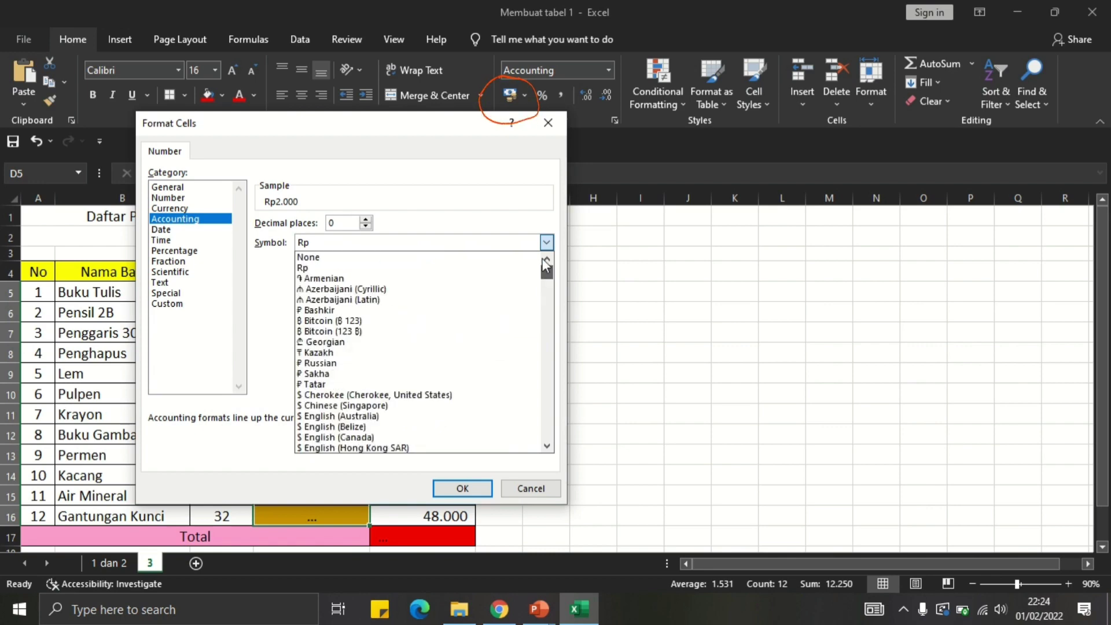
{"action": "left_click", "coordinate": [358, 269]}
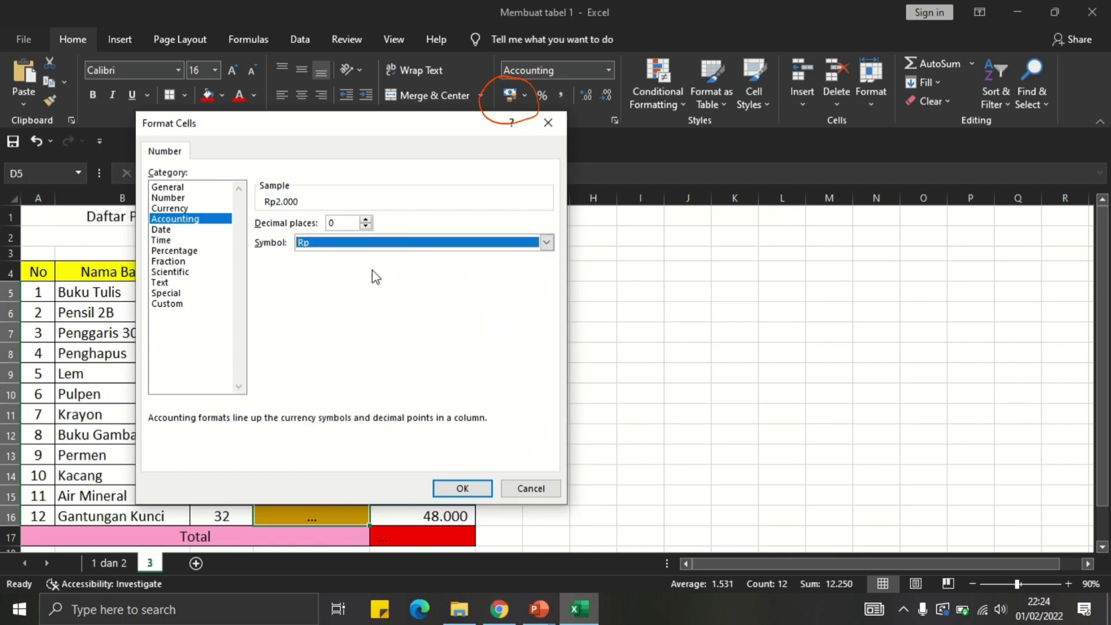
{"action": "left_click", "coordinate": [467, 489]}
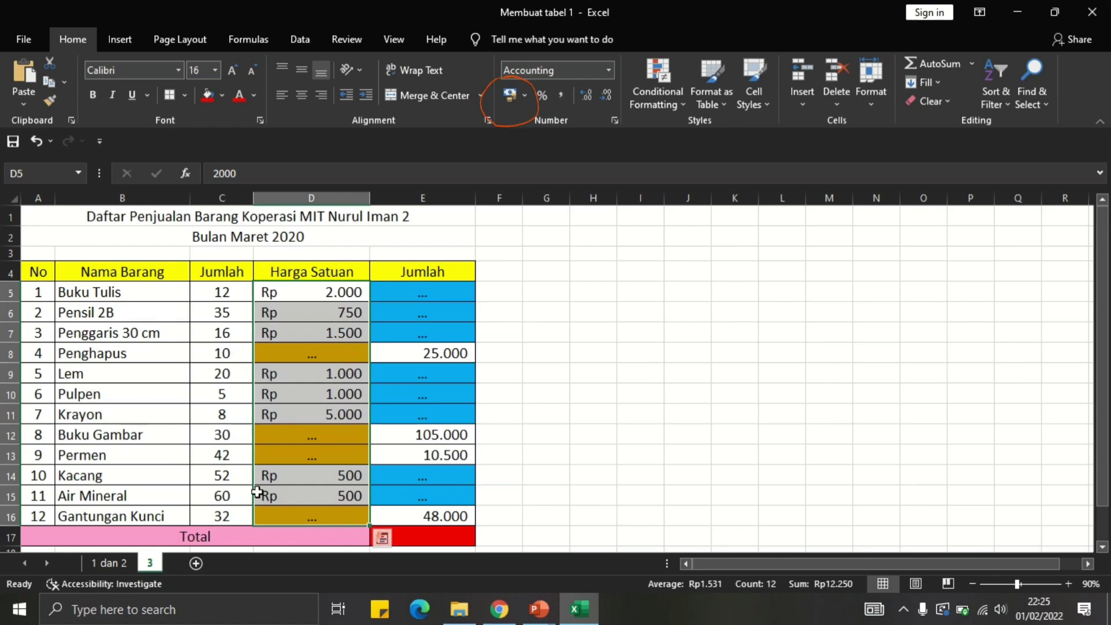
{"action": "left_click", "coordinate": [255, 169]}
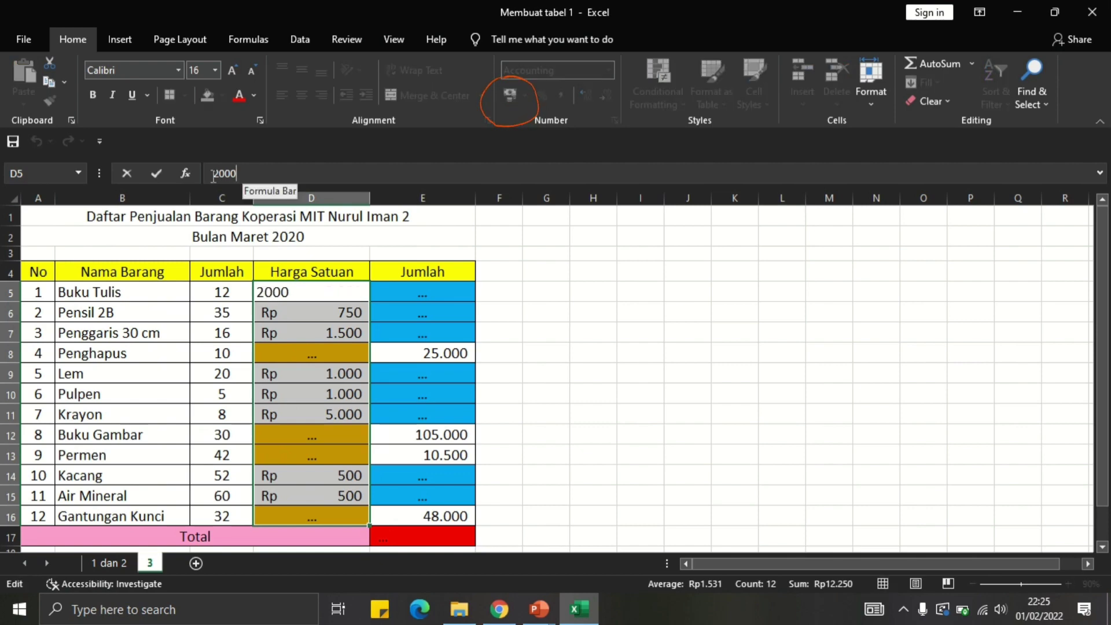
{"action": "double_click", "coordinate": [246, 170]}
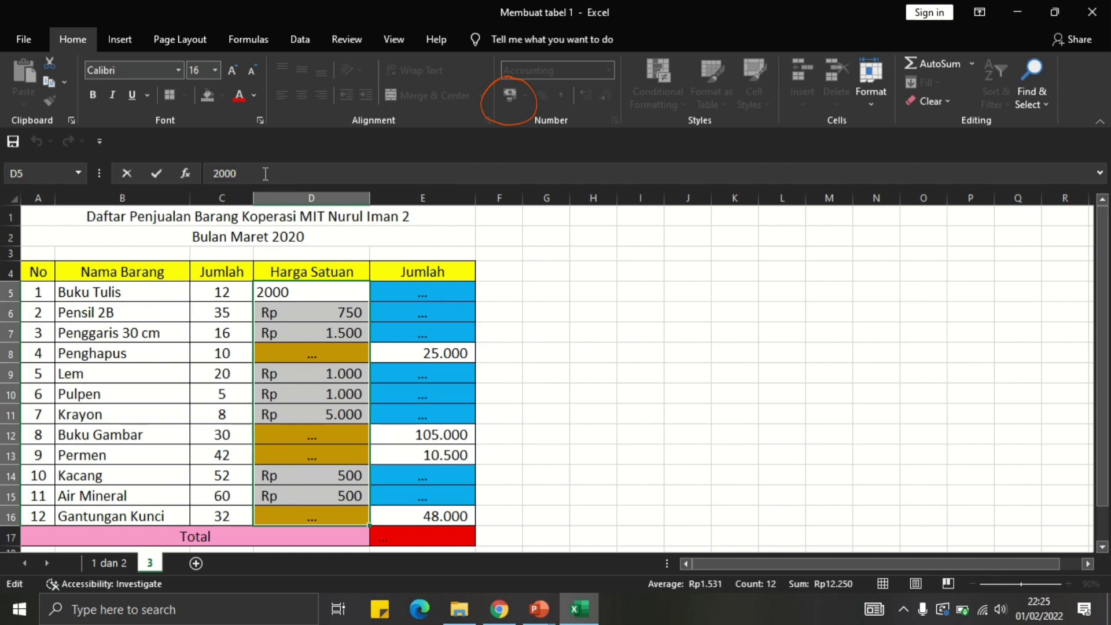
{"action": "left_click", "coordinate": [320, 319]}
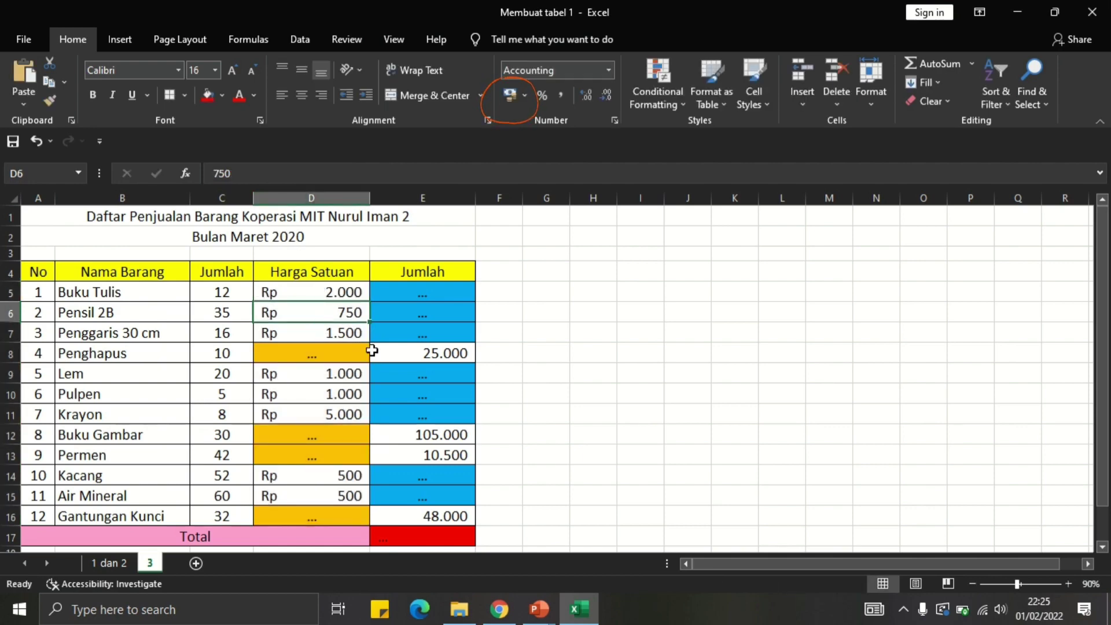
{"action": "left_click", "coordinate": [408, 285]}
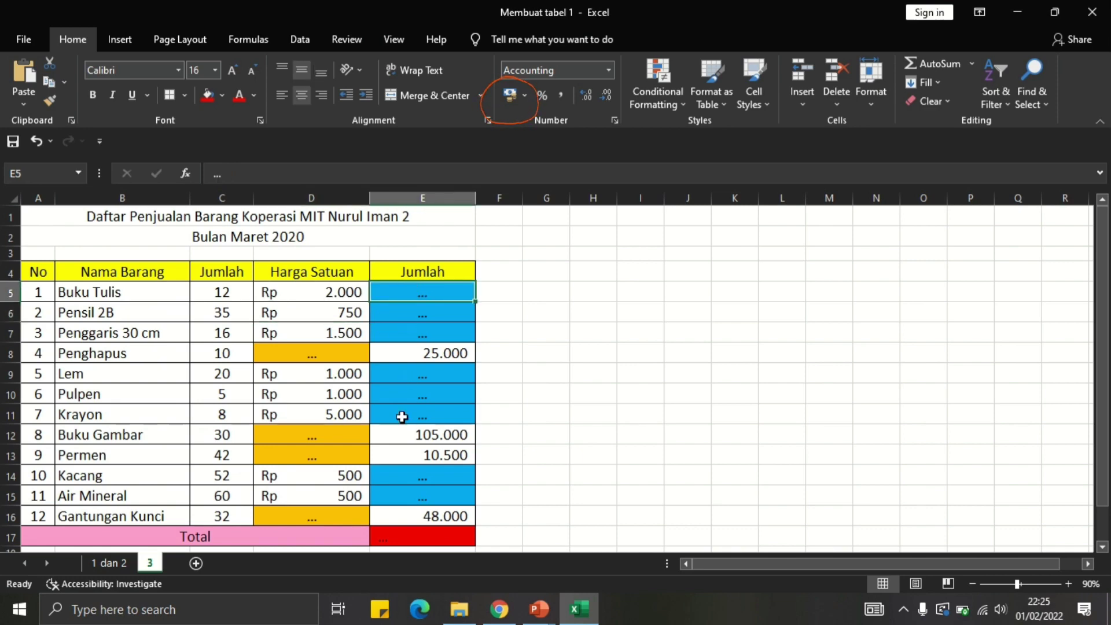
Step: Apply the Rp English (Indonesia) accounting format to Jumlah cells E5:E16
{"action": "left_click_drag", "start_coordinate": [413, 414], "coordinate": [405, 457]}
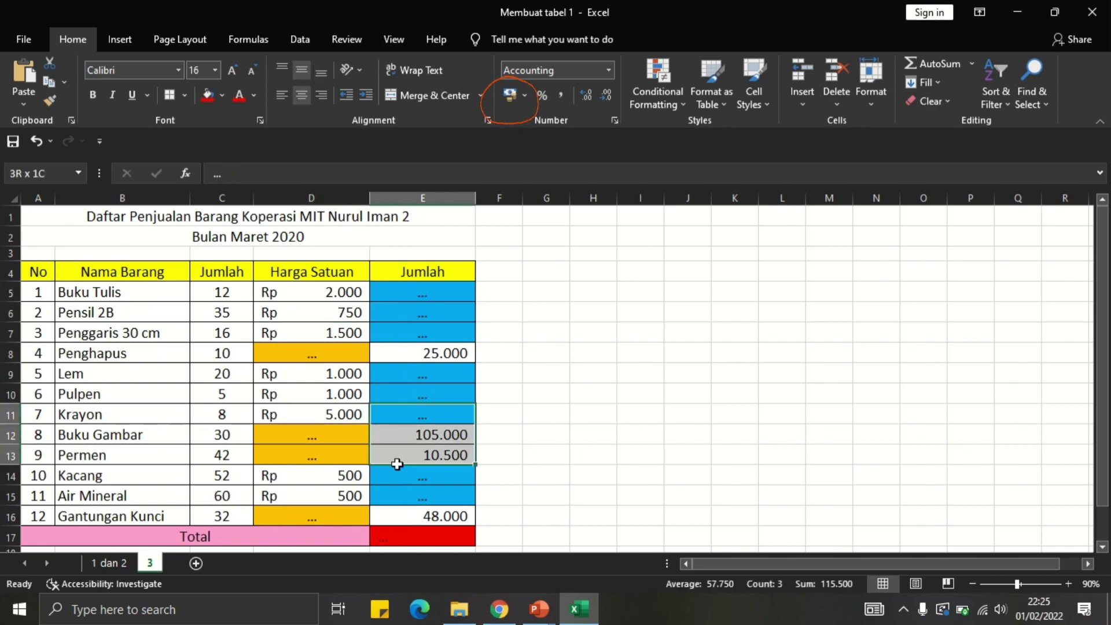
{"action": "left_click_drag", "start_coordinate": [410, 294], "coordinate": [405, 515]}
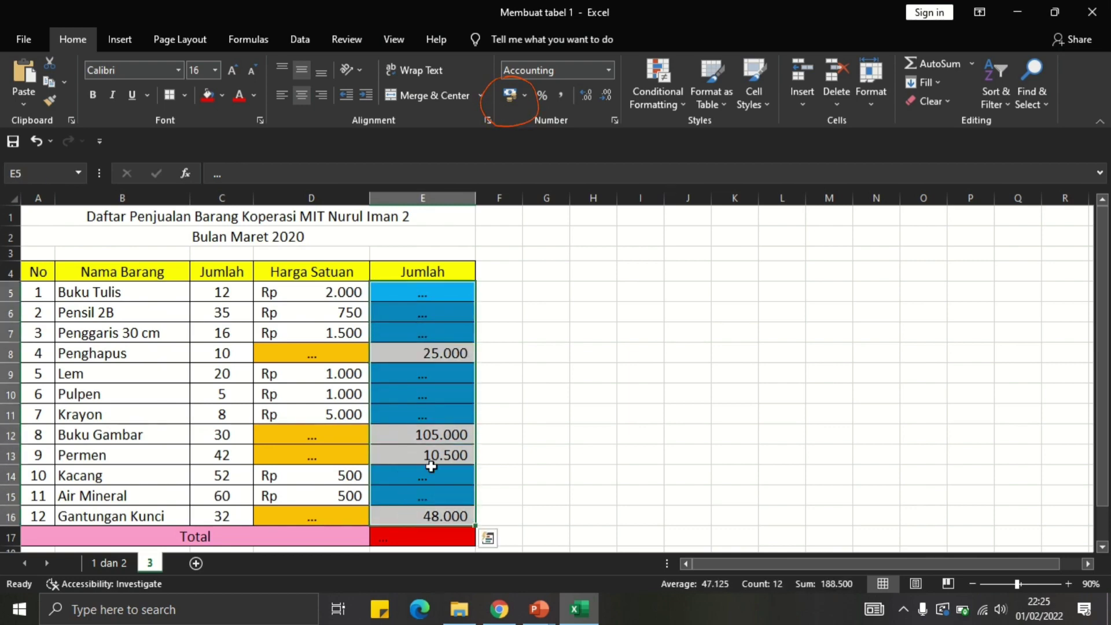
{"action": "left_click", "coordinate": [525, 94]}
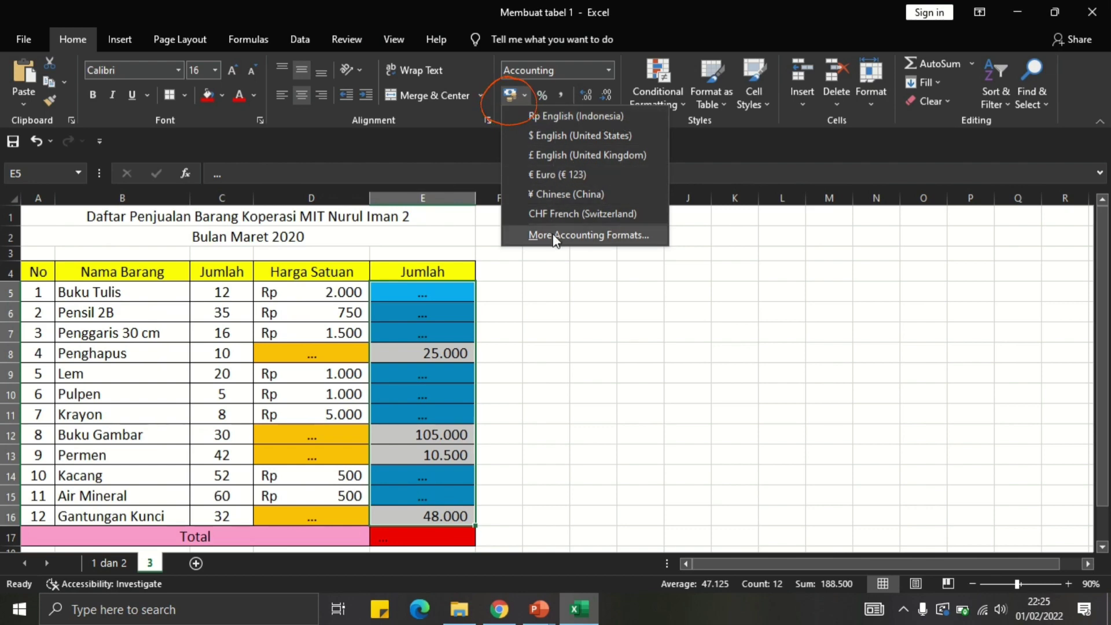
{"action": "left_click", "coordinate": [569, 116]}
Step: Resize column E until amounts like Rp 105.000,00 display in full
{"action": "scroll", "coordinate": [428, 399], "scroll_direction": "down", "scroll_amount": 2}
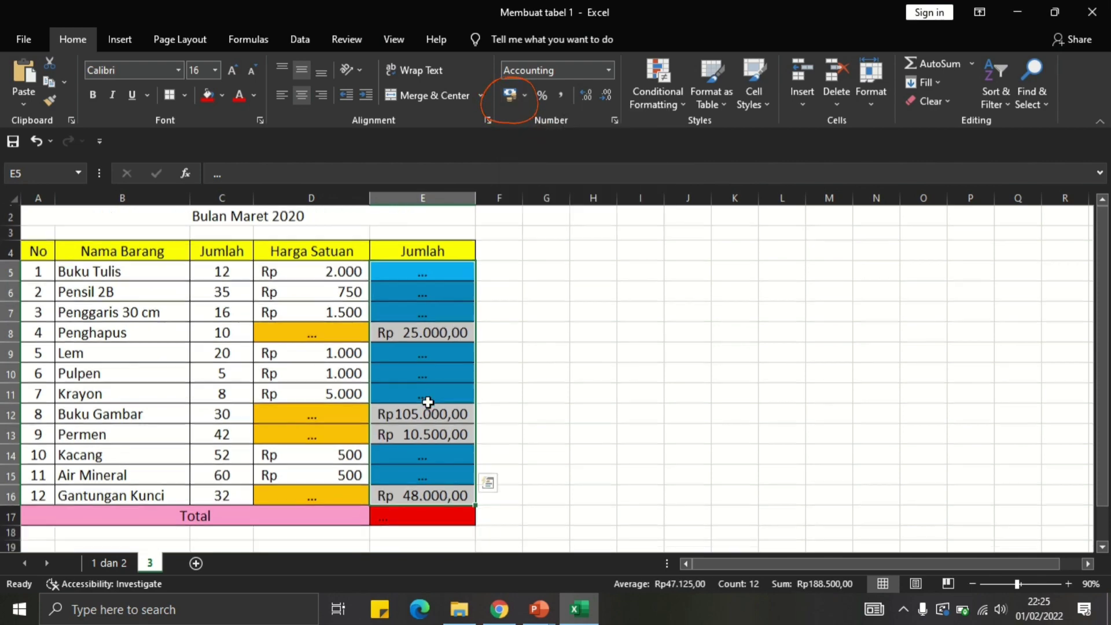
{"action": "scroll", "coordinate": [428, 401], "scroll_direction": "up", "scroll_amount": 2}
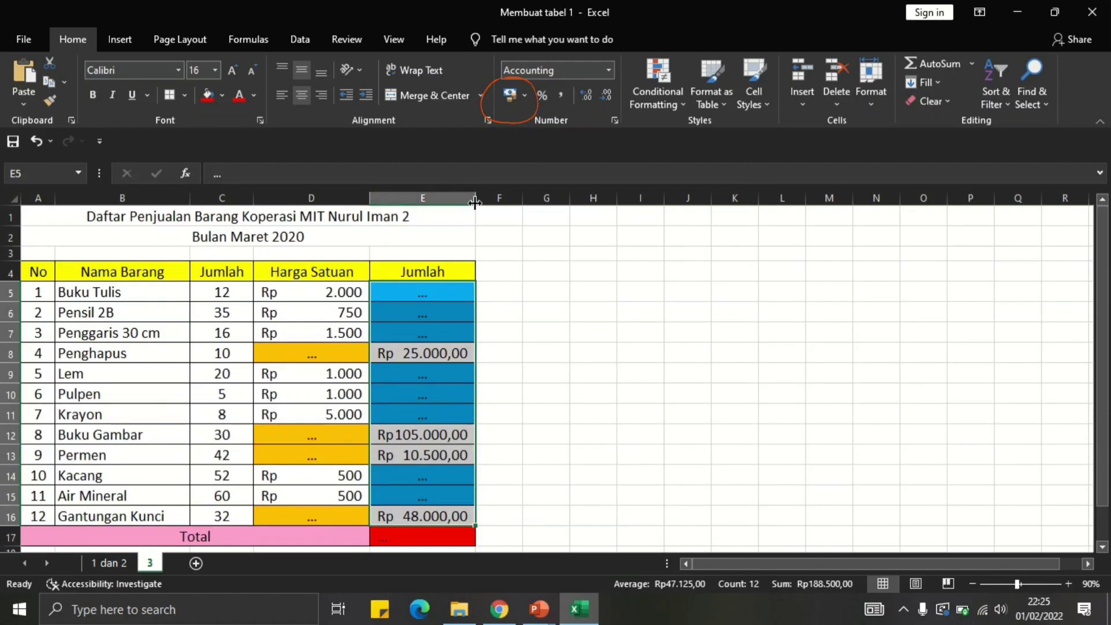
{"action": "left_click_drag", "start_coordinate": [474, 202], "coordinate": [428, 202]}
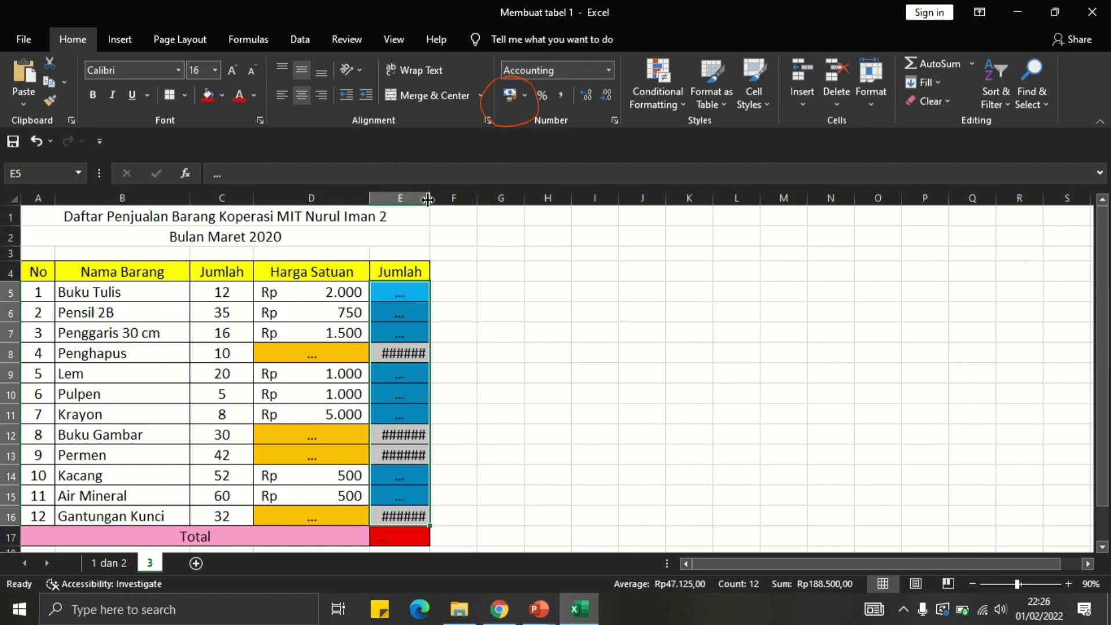
{"action": "left_click_drag", "start_coordinate": [427, 199], "coordinate": [480, 199]}
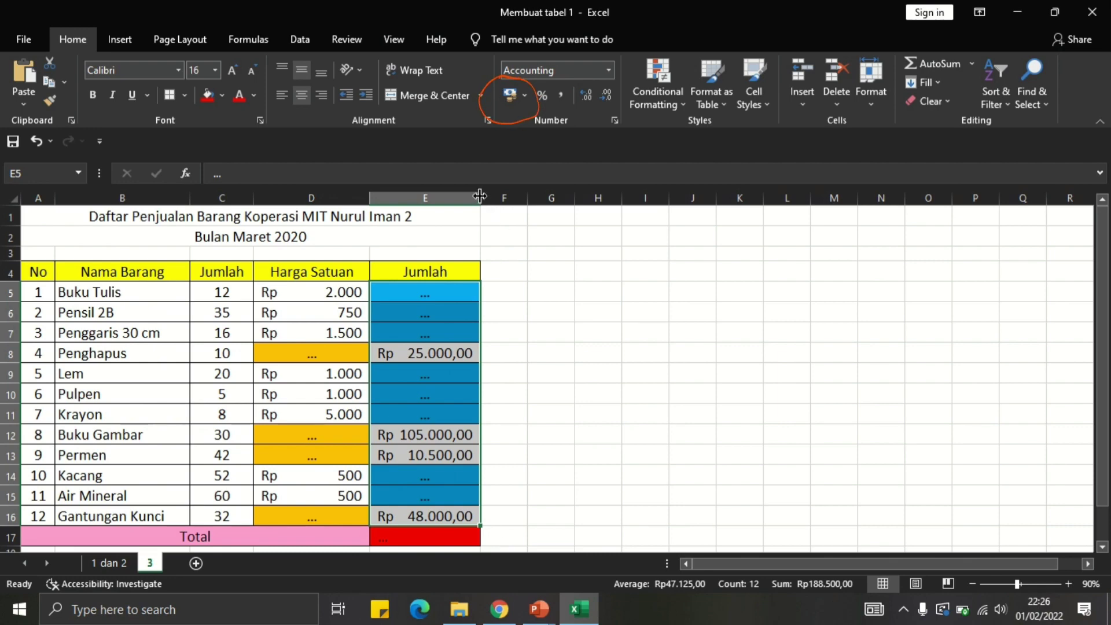
{"action": "left_click_drag", "start_coordinate": [480, 197], "coordinate": [498, 196]}
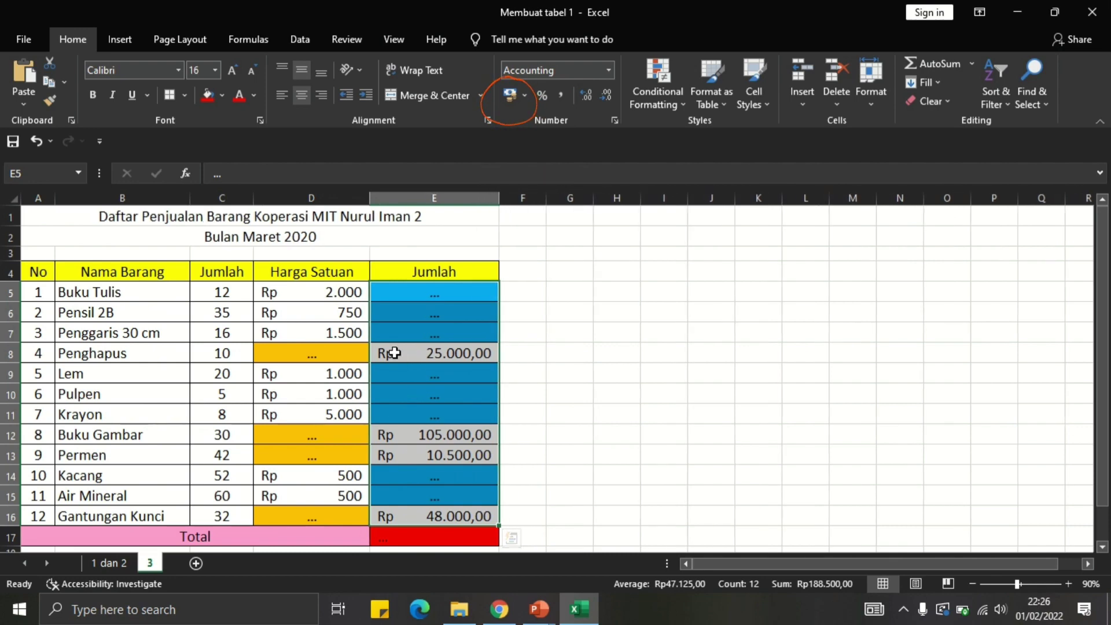
{"action": "left_click_drag", "start_coordinate": [502, 203], "coordinate": [417, 211]}
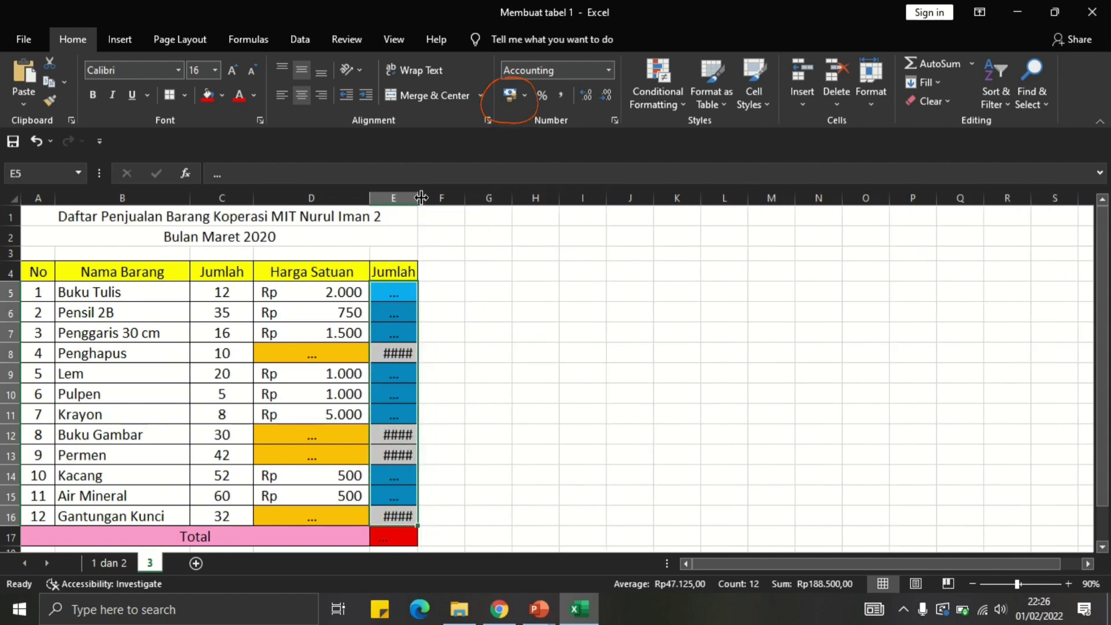
{"action": "left_click_drag", "start_coordinate": [420, 197], "coordinate": [503, 197]}
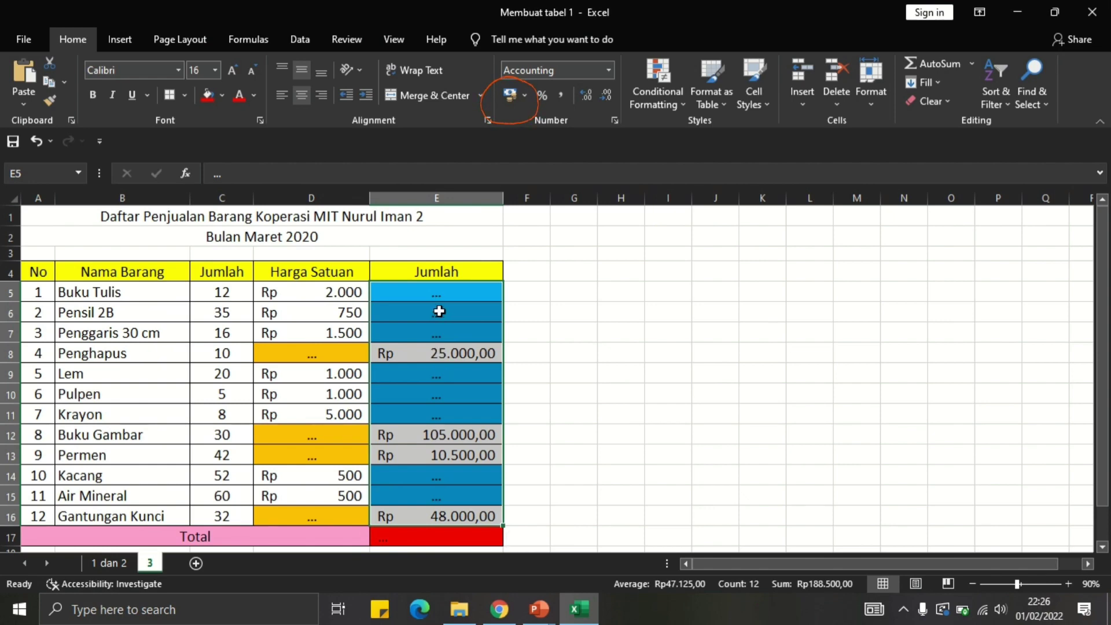
Step: Enter =C5*D5 in E5 so Buku Tulis totals Rp 24.000,00
{"action": "left_click", "coordinate": [439, 290]}
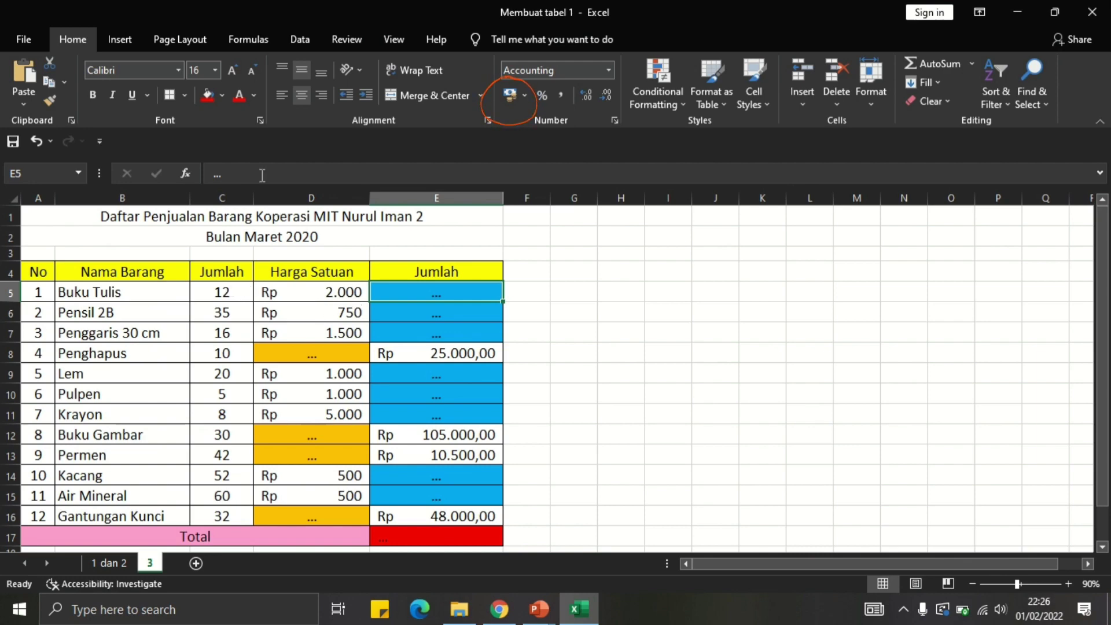
{"action": "left_click", "coordinate": [262, 172]}
{"action": "type", "text": "="}
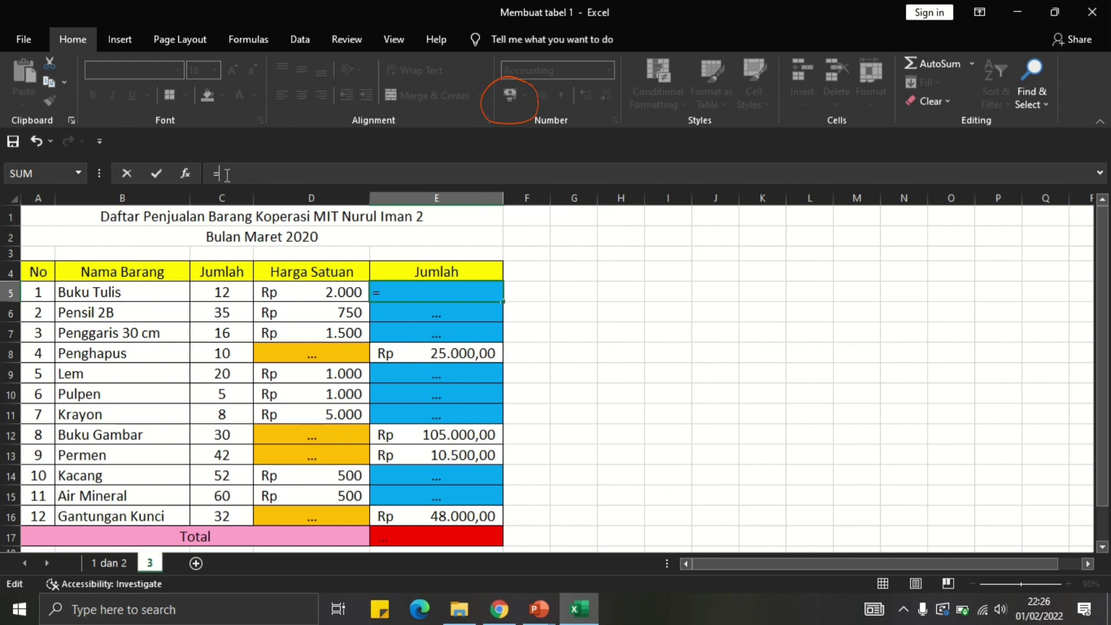
{"action": "left_click", "coordinate": [230, 291]}
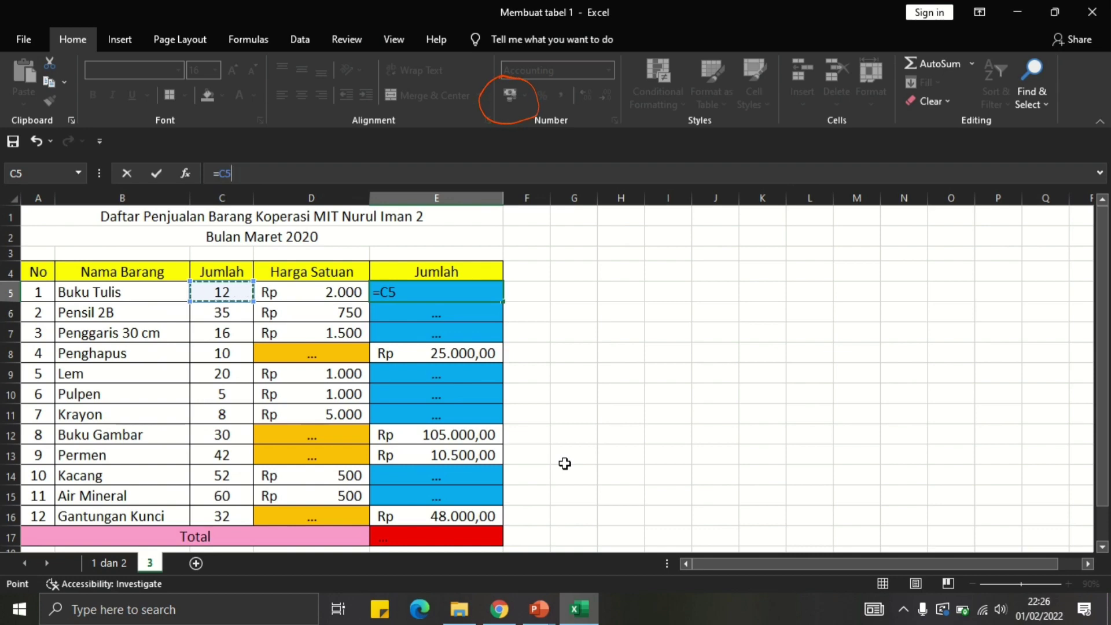
{"action": "type", "text": "*"}
{"action": "left_click", "coordinate": [335, 294]}
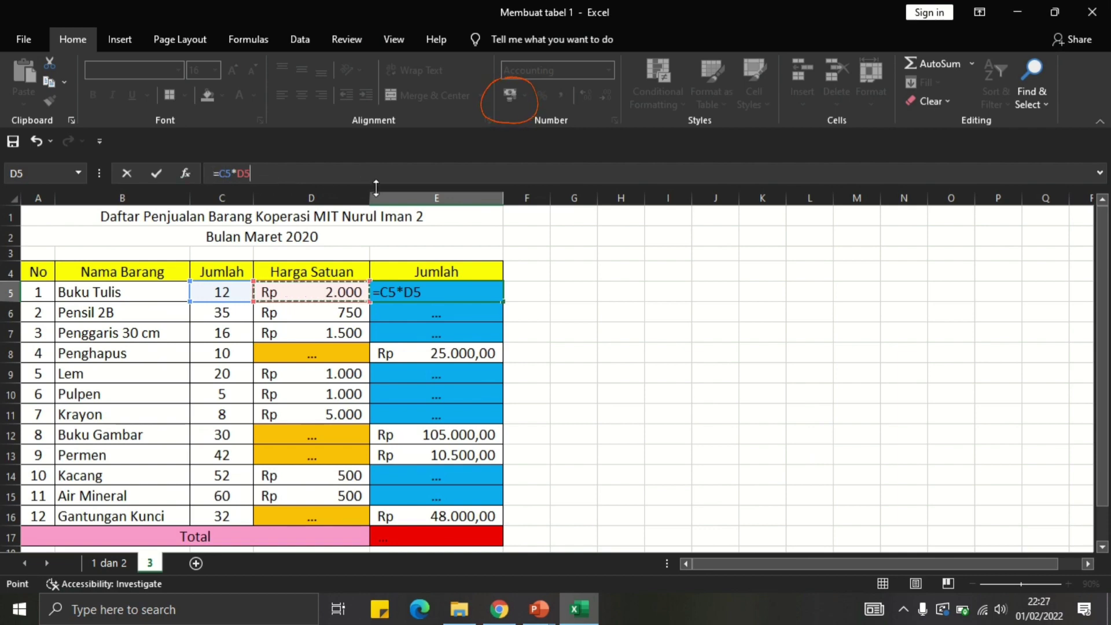
{"action": "key", "text": "Return"}
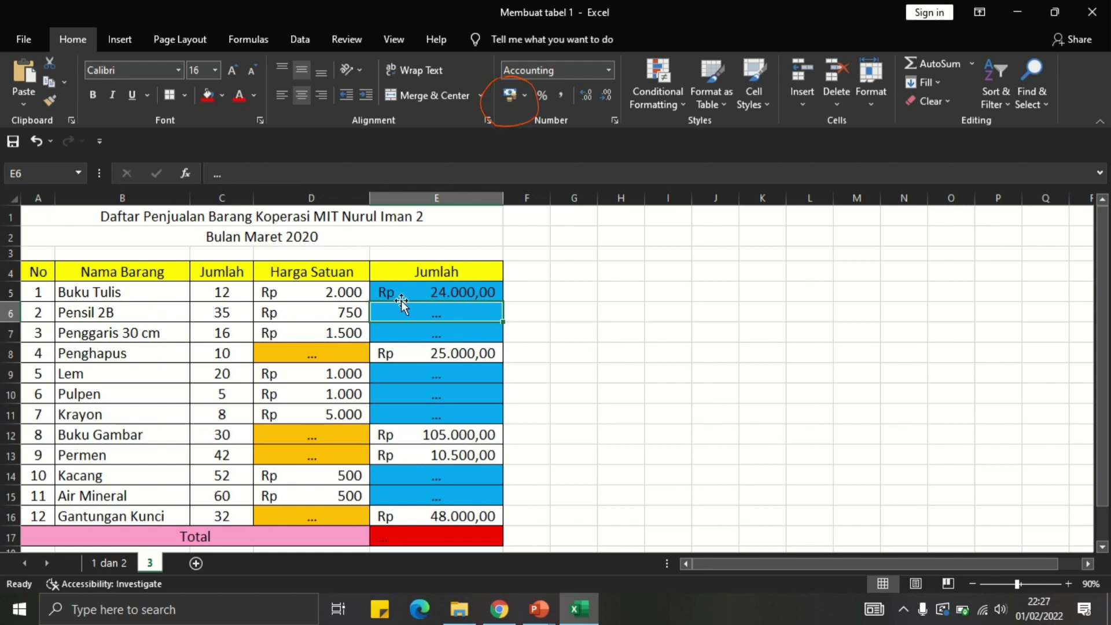
Step: Enter =E8/C8 in D8 to derive Penghapus's unit price of Rp 2.500
{"action": "left_click", "coordinate": [324, 353]}
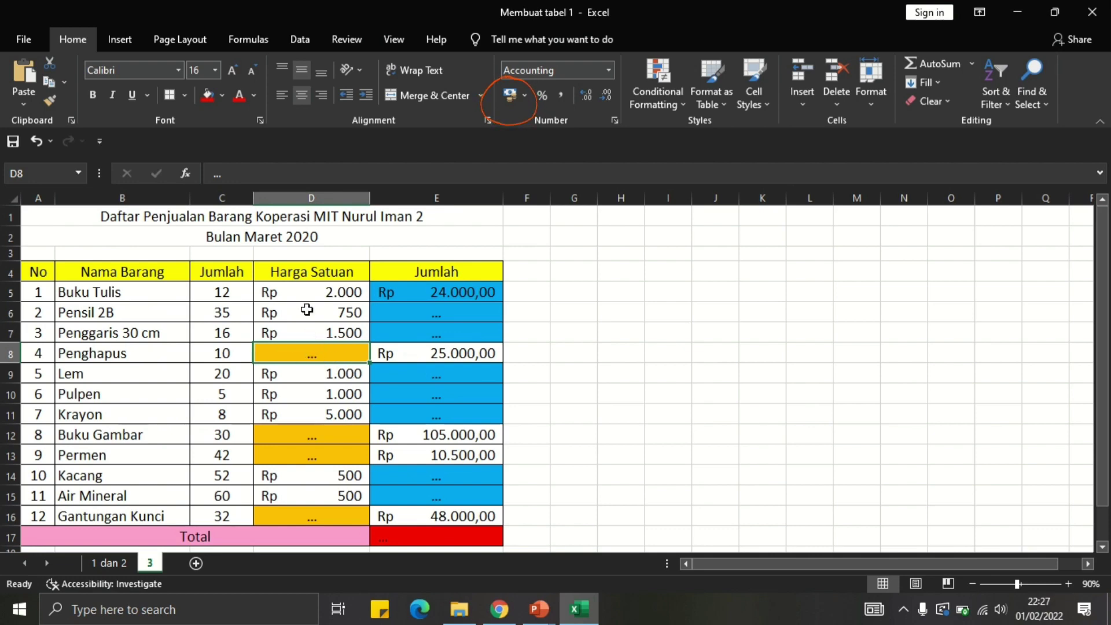
{"action": "type", "text": "="}
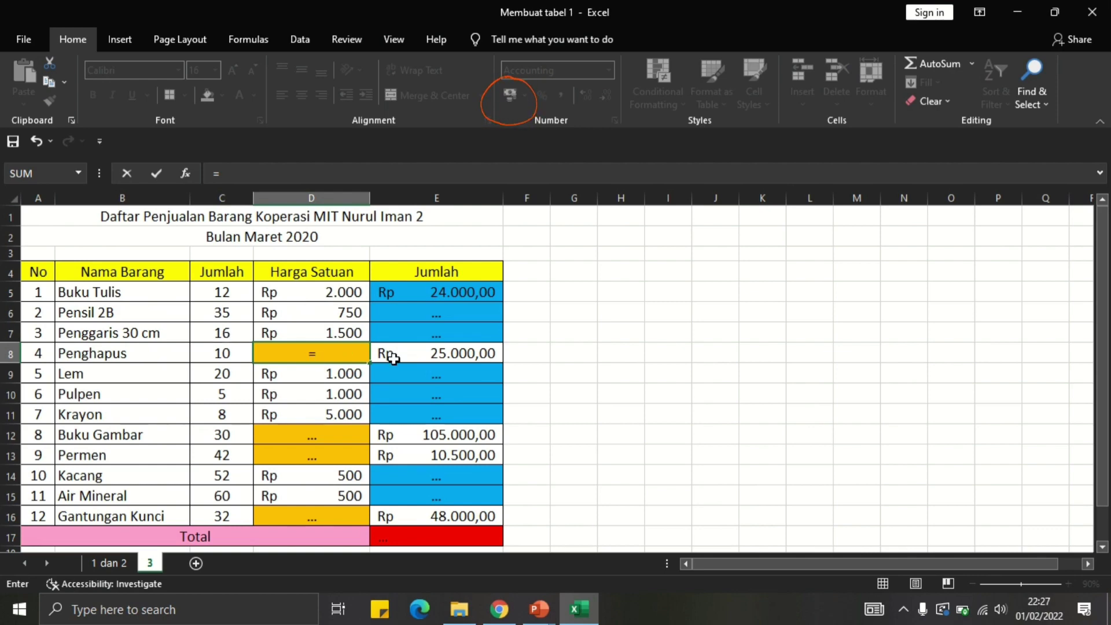
{"action": "left_click", "coordinate": [464, 356]}
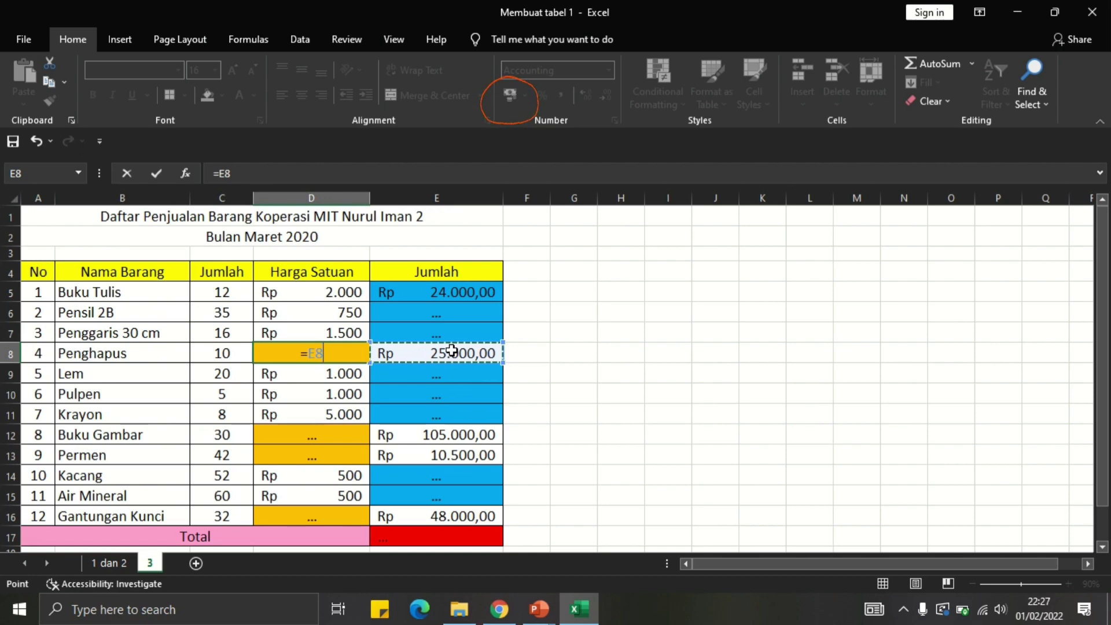
{"action": "type", "text": "/"}
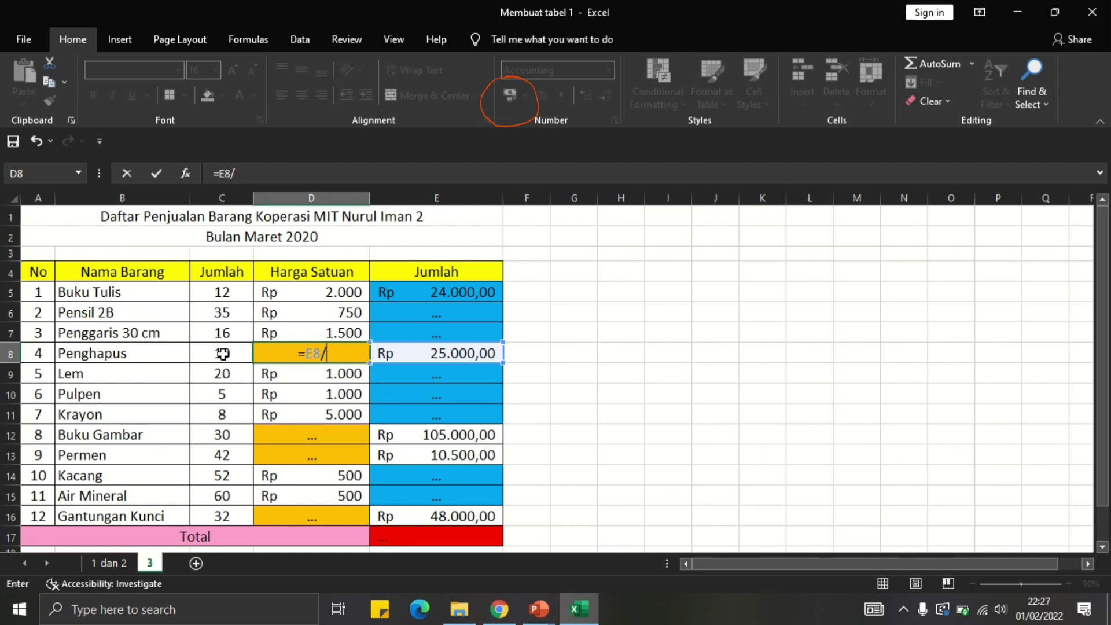
{"action": "left_click", "coordinate": [223, 353]}
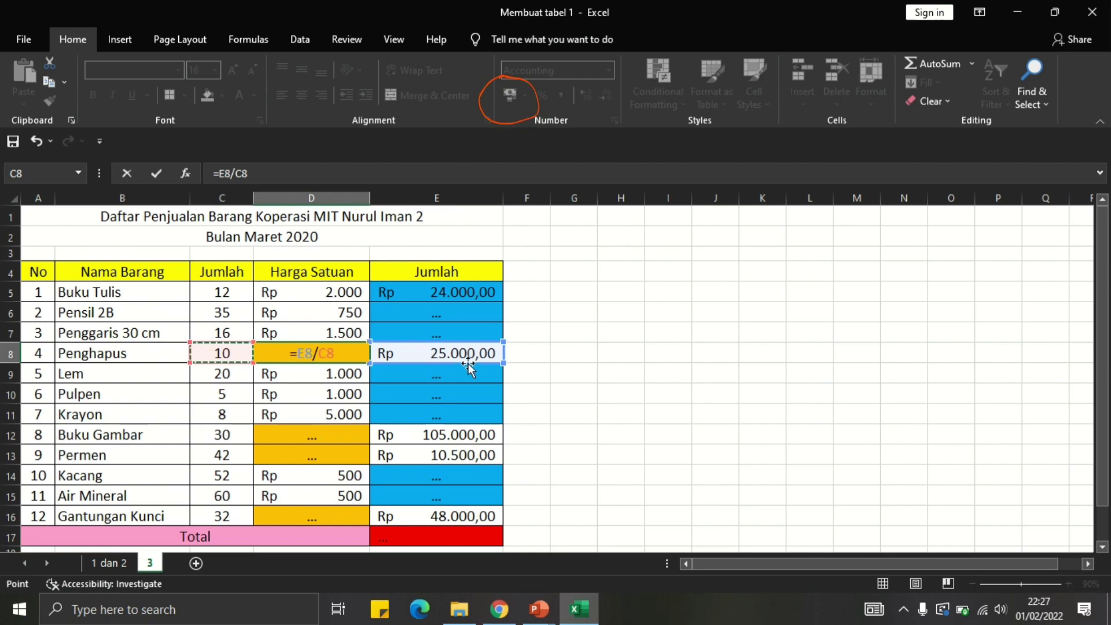
{"action": "key", "text": "Return"}
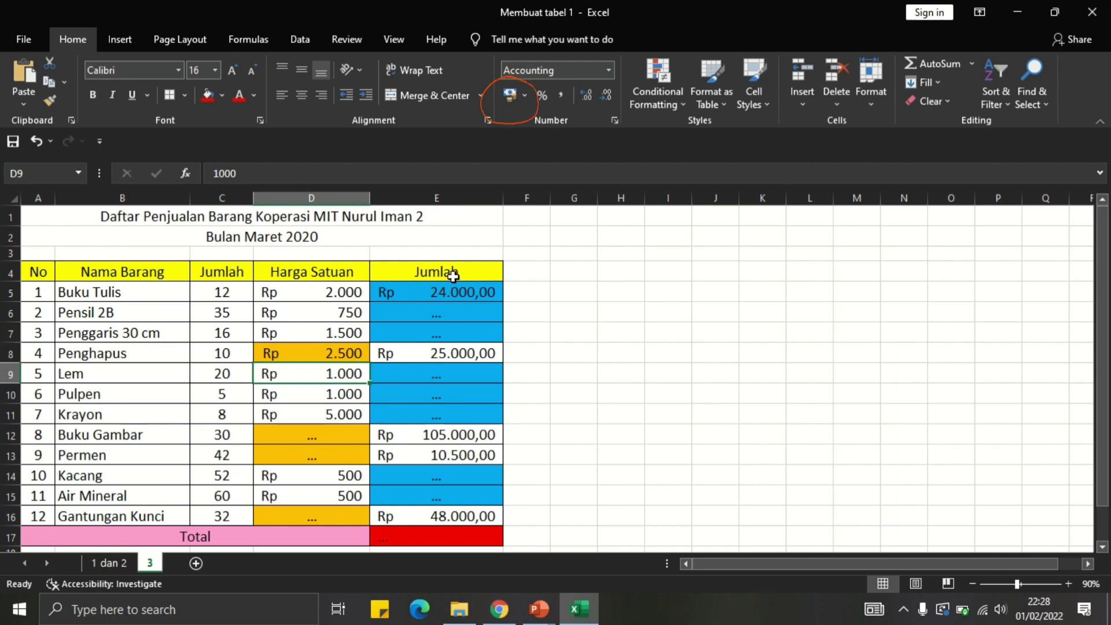
Step: Rename the E4 column header to Jumlah Harga
{"action": "left_click", "coordinate": [454, 272]}
{"action": "left_click", "coordinate": [335, 175]}
{"action": "type", "text": "Harga"}
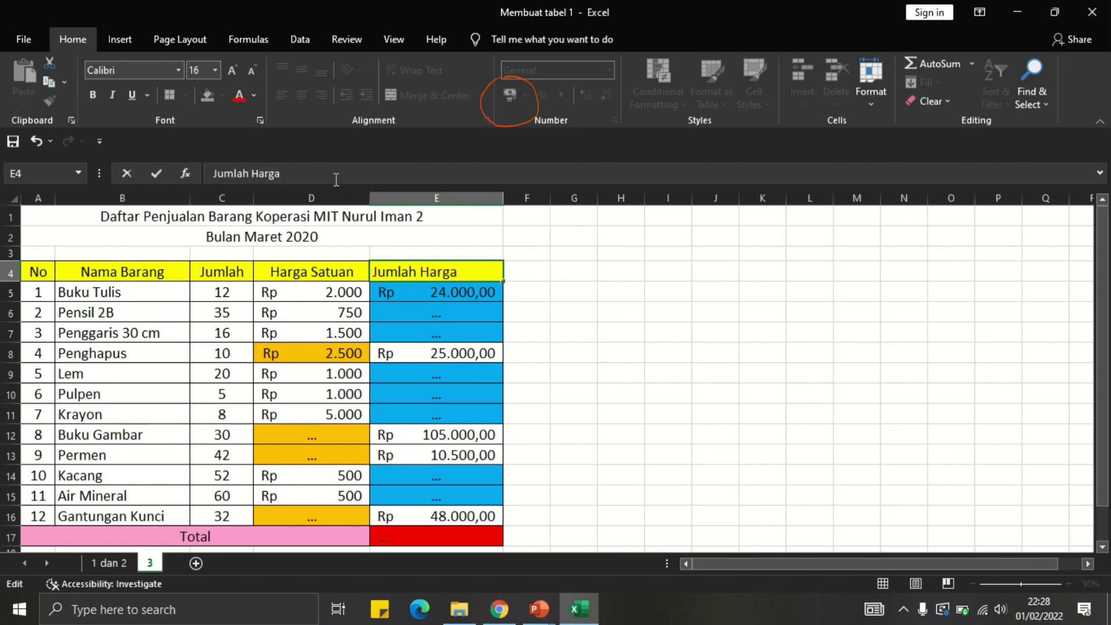
{"action": "key", "text": "Return"}
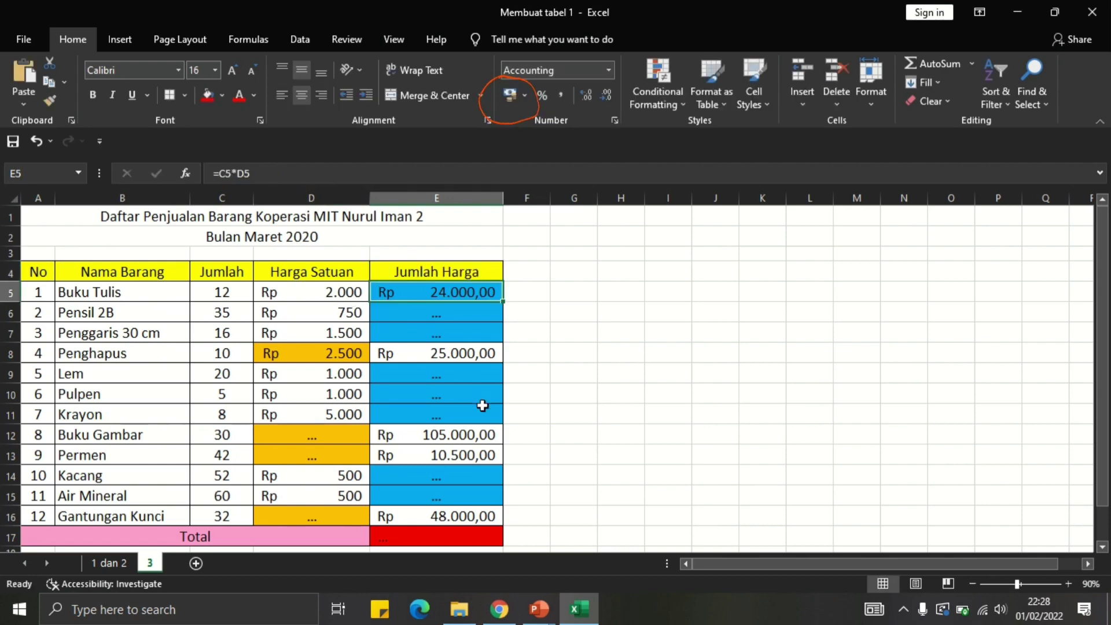
Step: Review the placeholders in E9–E10 and the formulas in E5 and D8
{"action": "left_click", "coordinate": [444, 376]}
{"action": "left_click", "coordinate": [449, 396]}
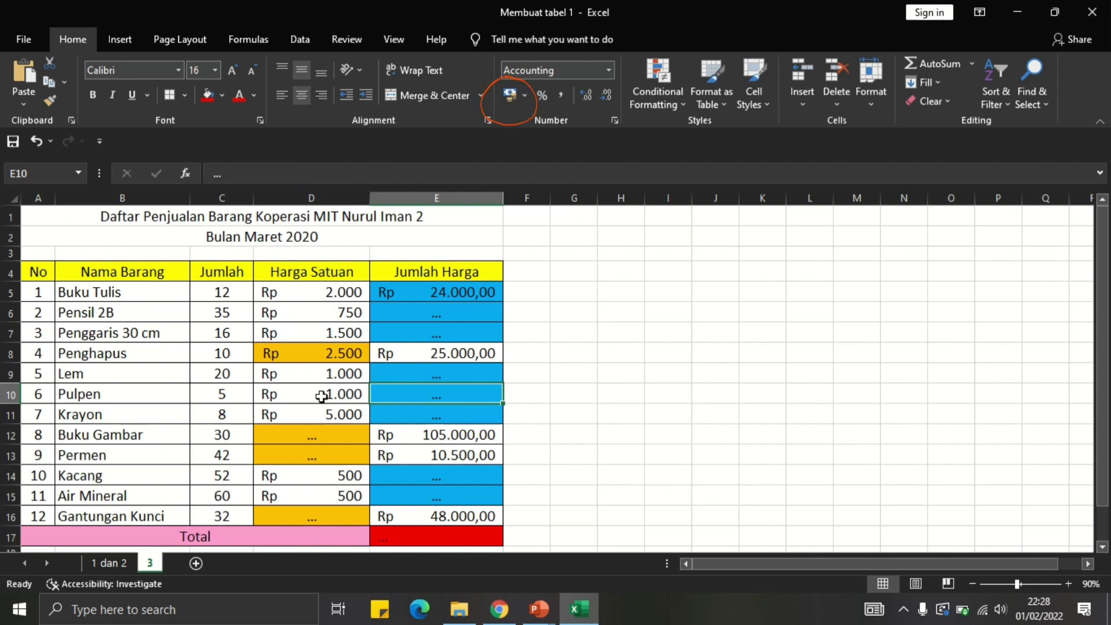
{"action": "left_click", "coordinate": [444, 295]}
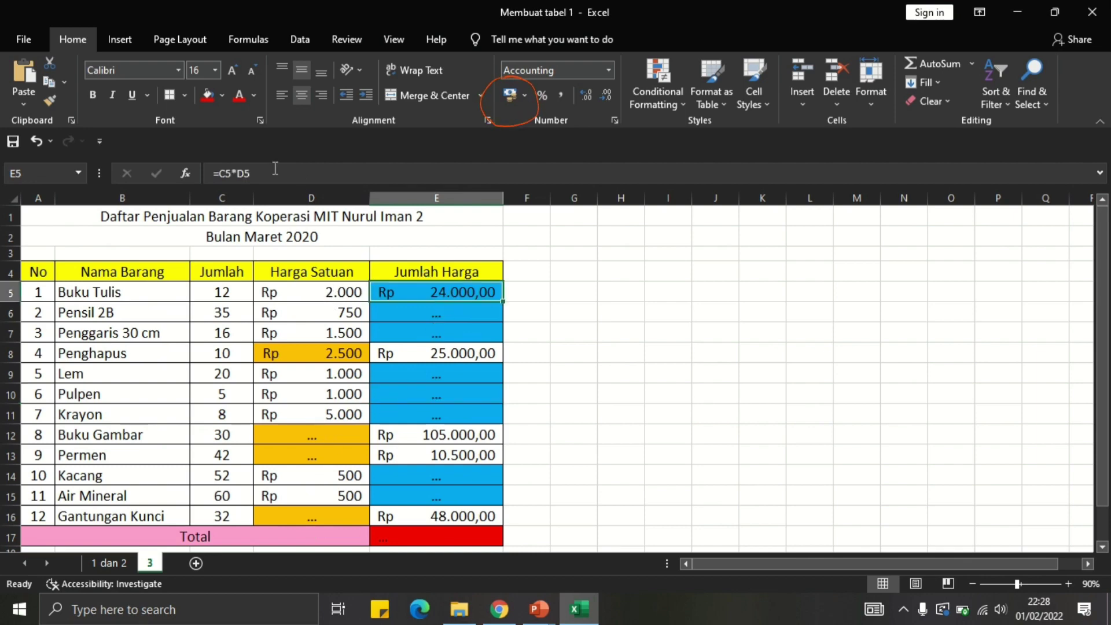
{"action": "left_click", "coordinate": [233, 173]}
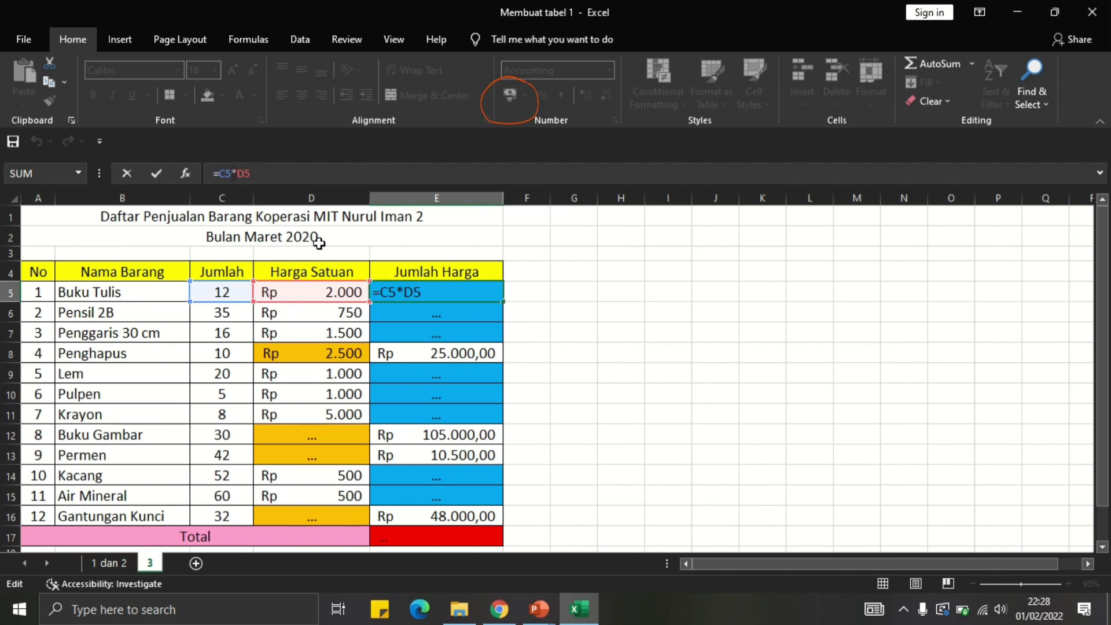
{"action": "key", "text": "Return"}
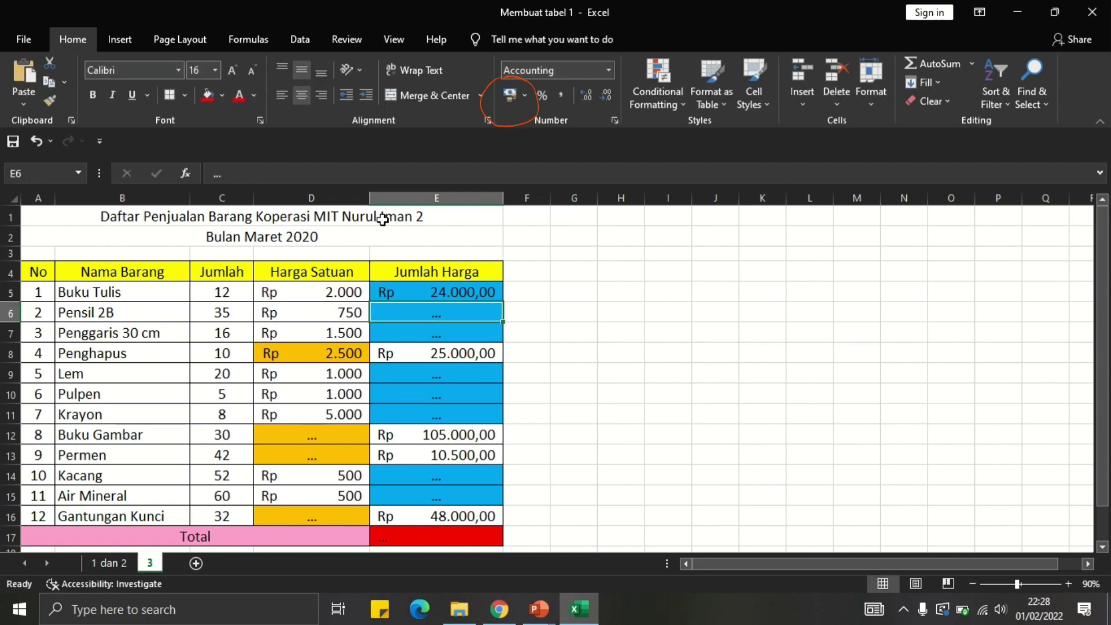
{"action": "left_click", "coordinate": [345, 350]}
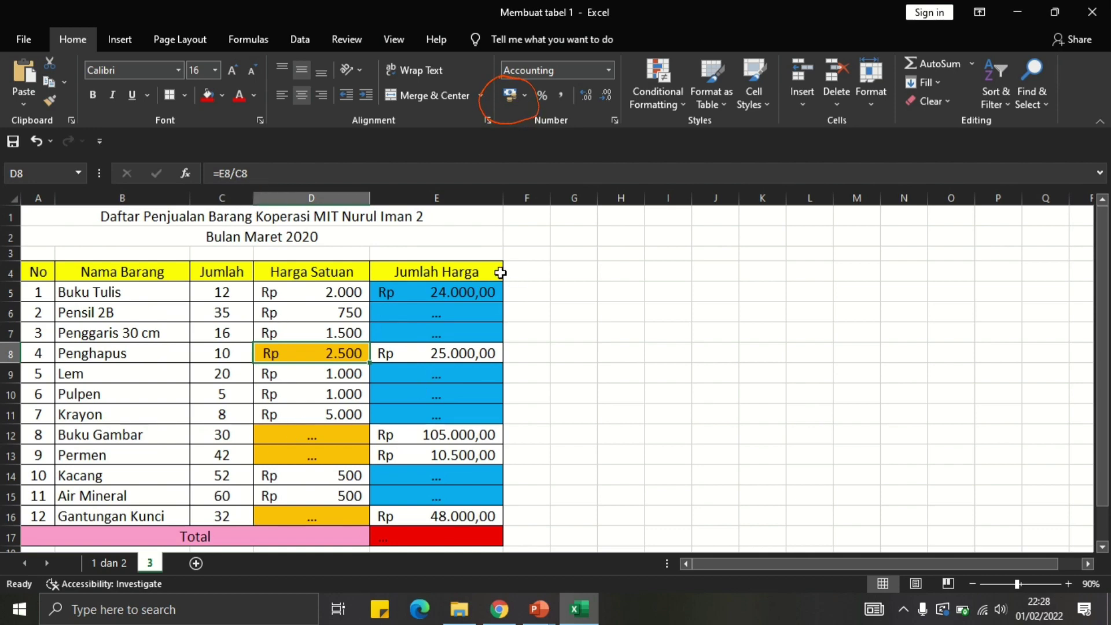
Step: Begin a =SUM( formula in the Total cell E17
{"action": "left_click", "coordinate": [403, 537]}
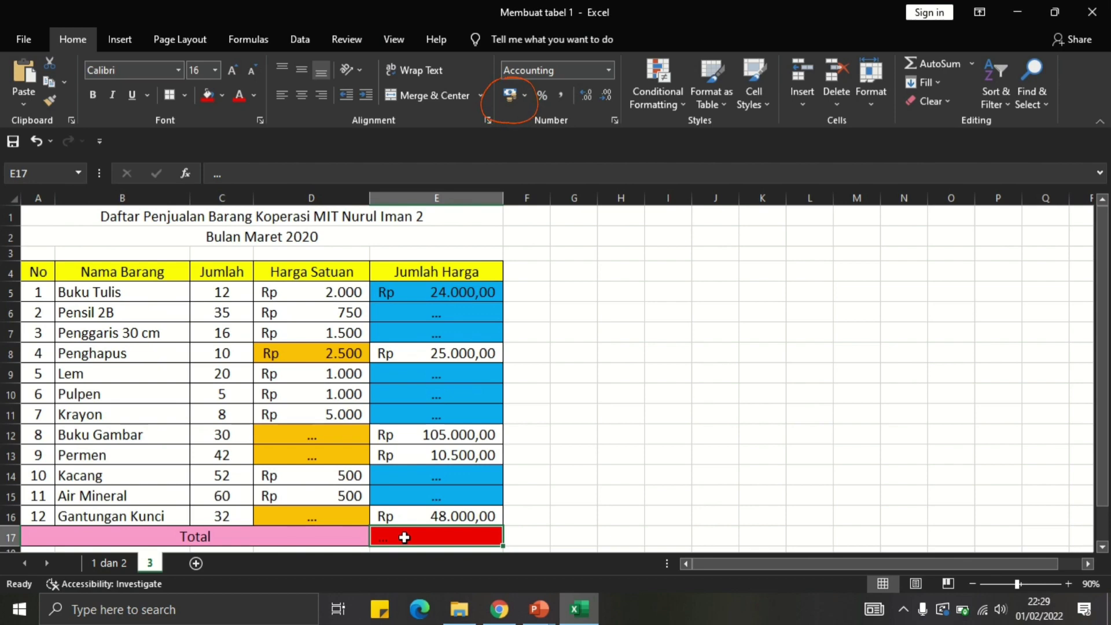
{"action": "type", "text": "="}
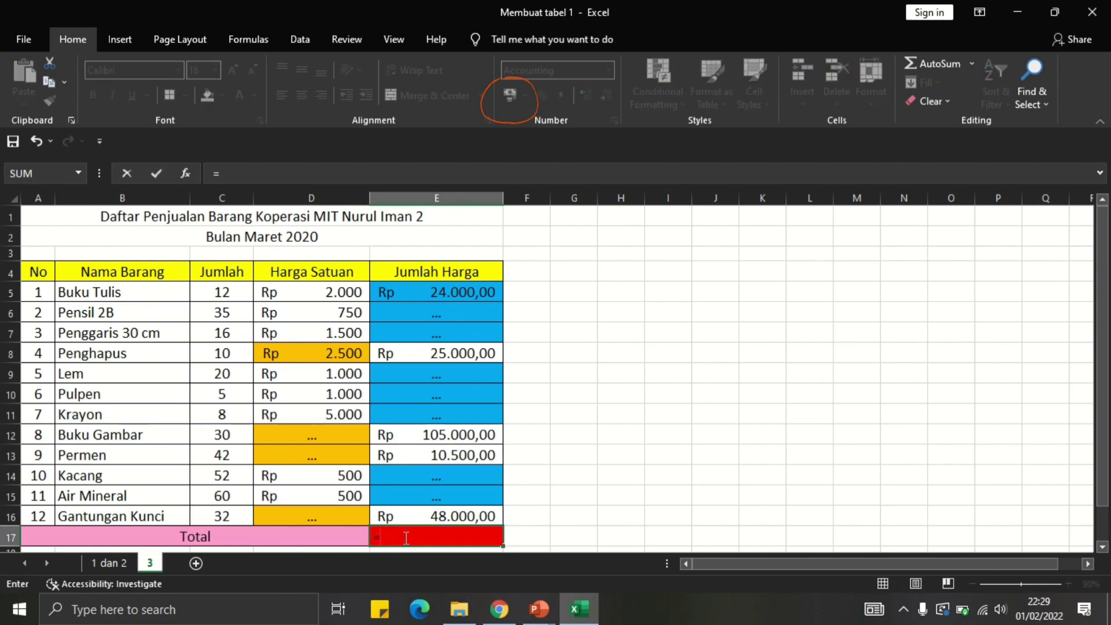
{"action": "type", "text": "SU"}
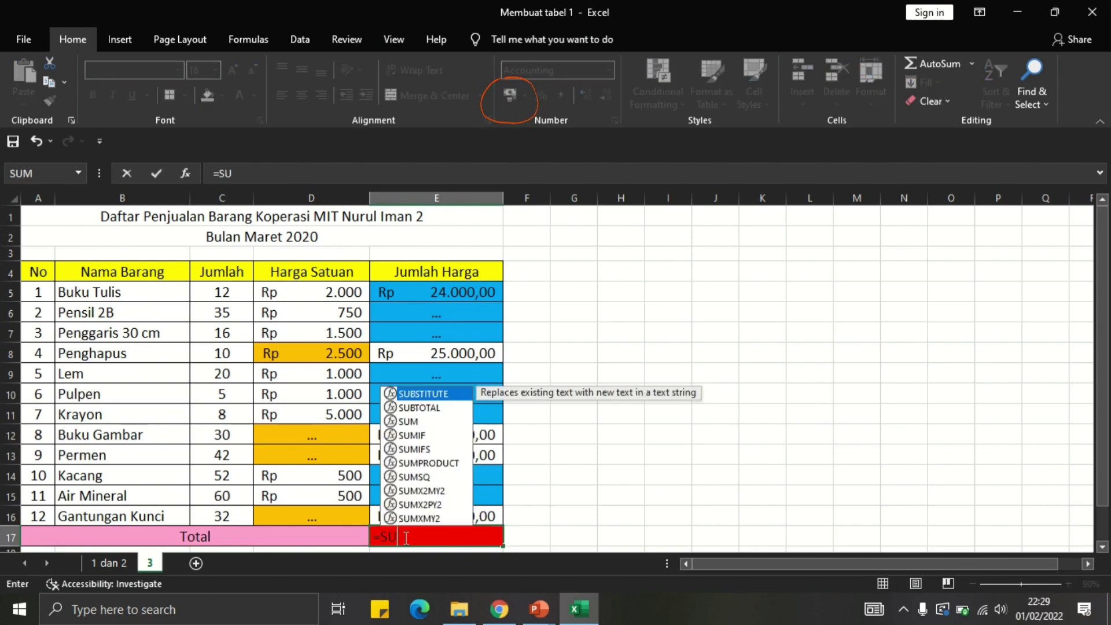
{"action": "type", "text": "M"}
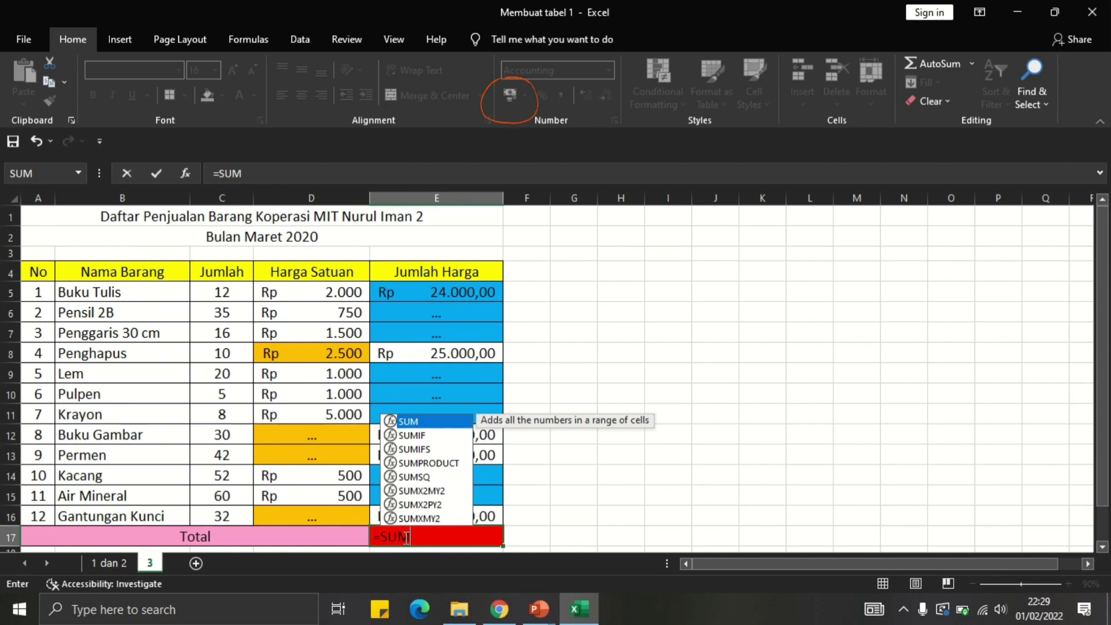
{"action": "type", "text": "("}
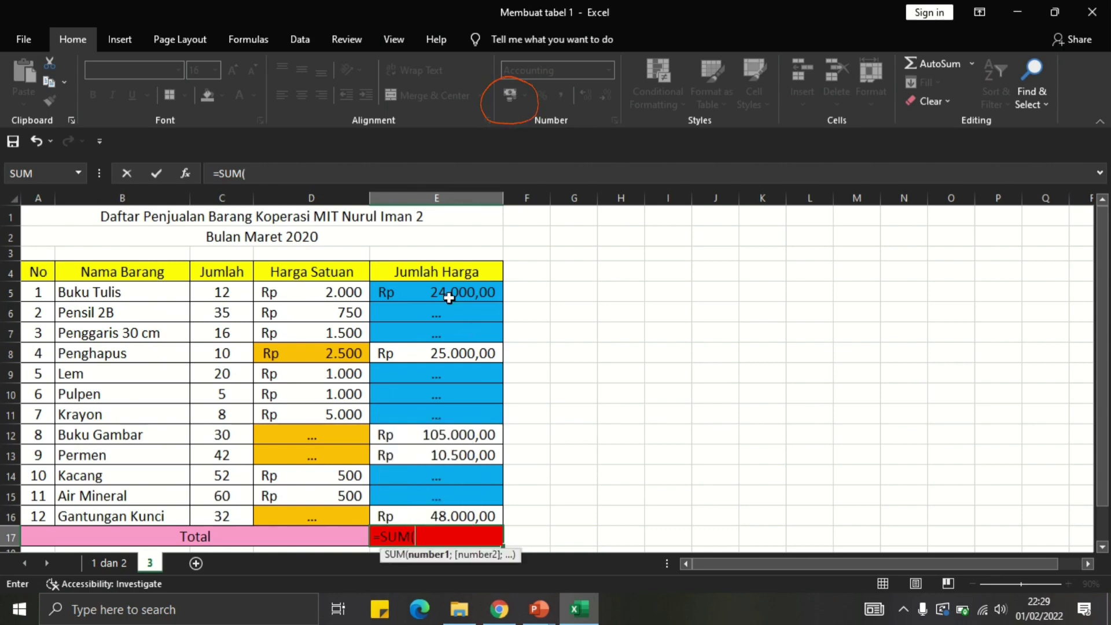